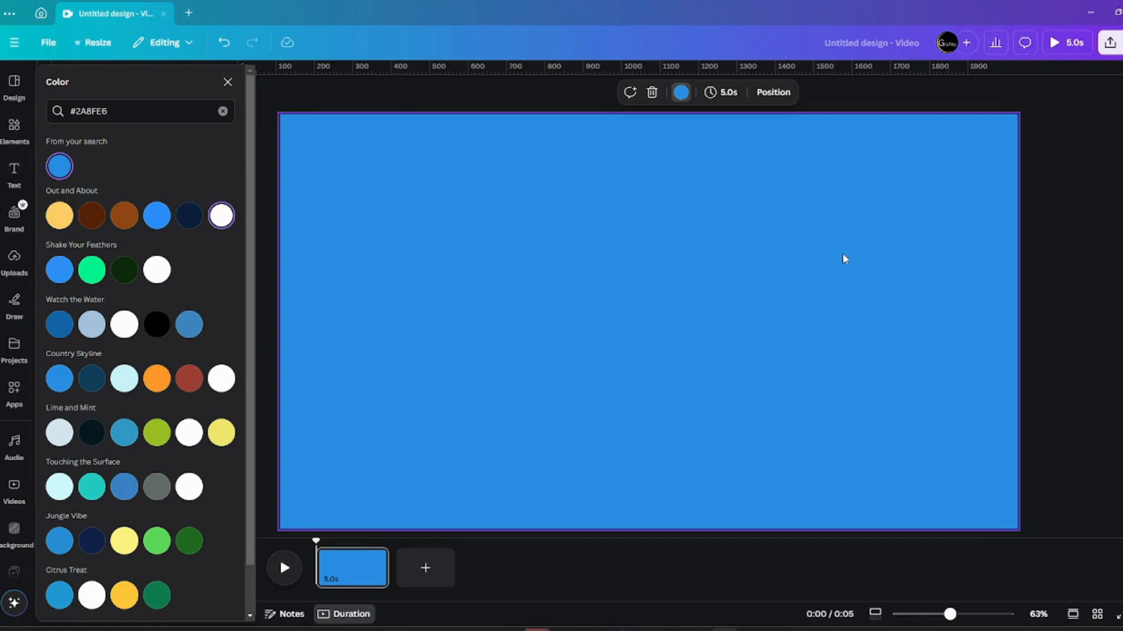
- Search the elements library for "cone" and list all the photo results
click(1092, 254)
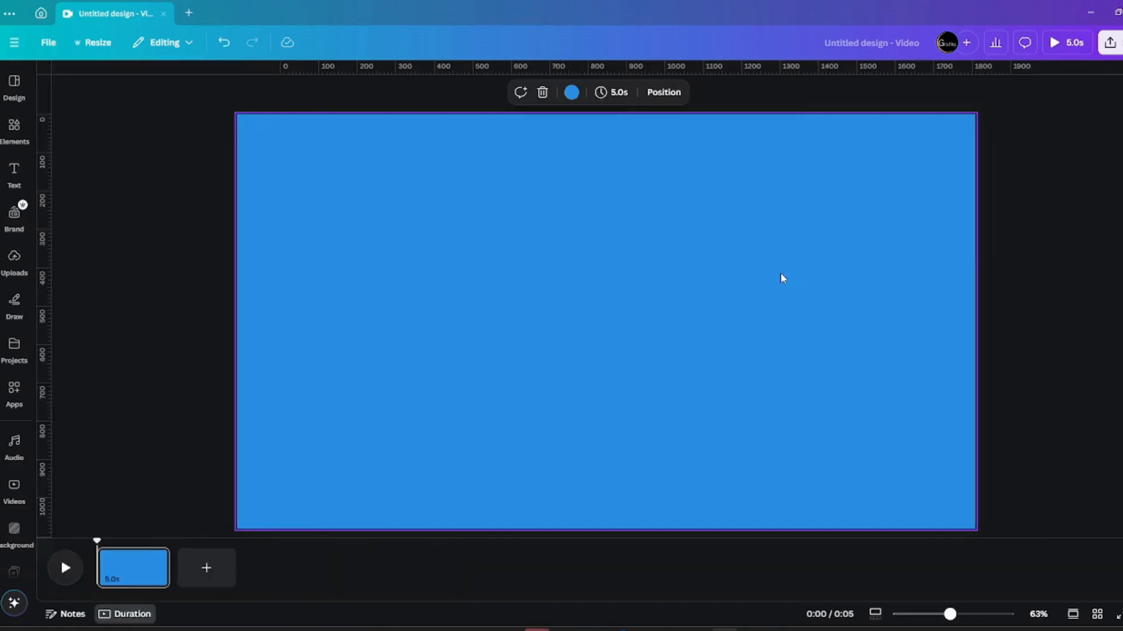
key(slash)
text(cone)
key(Return)
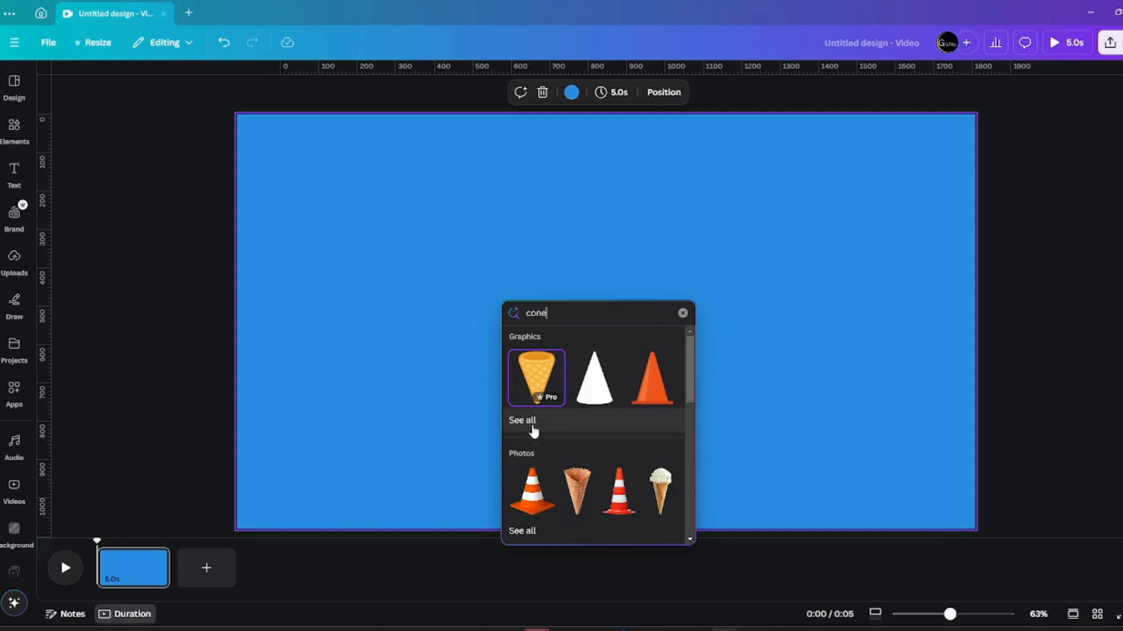
scroll(533, 484, down, 1)
click(528, 471)
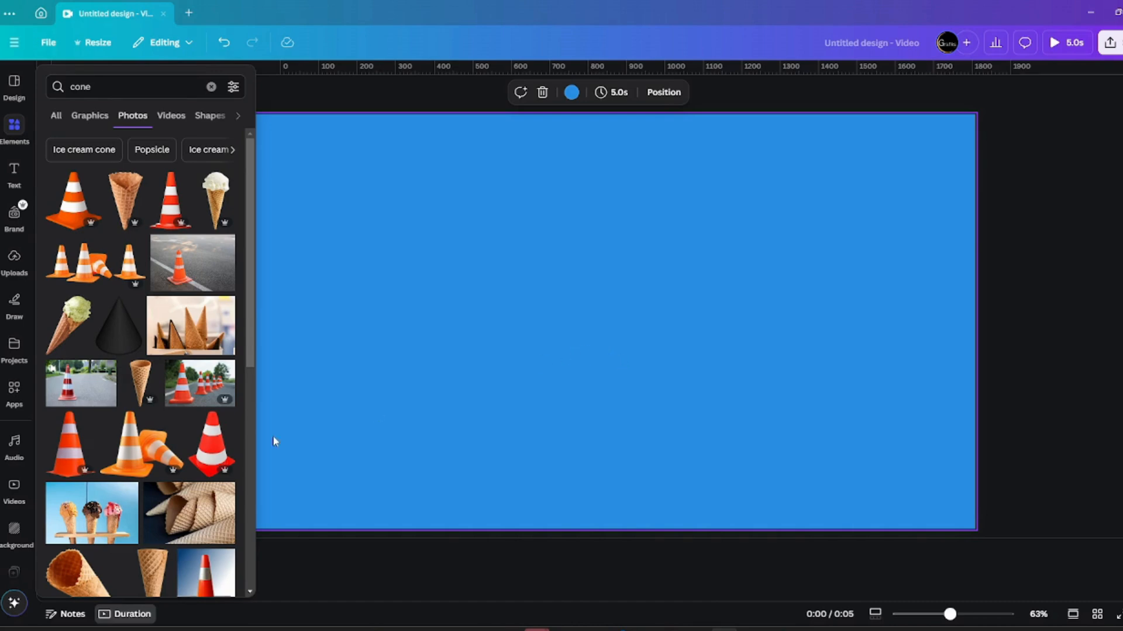
- Browse the cone photos and add the upright, empty, wide-mouthed waffle cone to the page
scroll(200, 459, down, 5)
scroll(200, 459, down, 4)
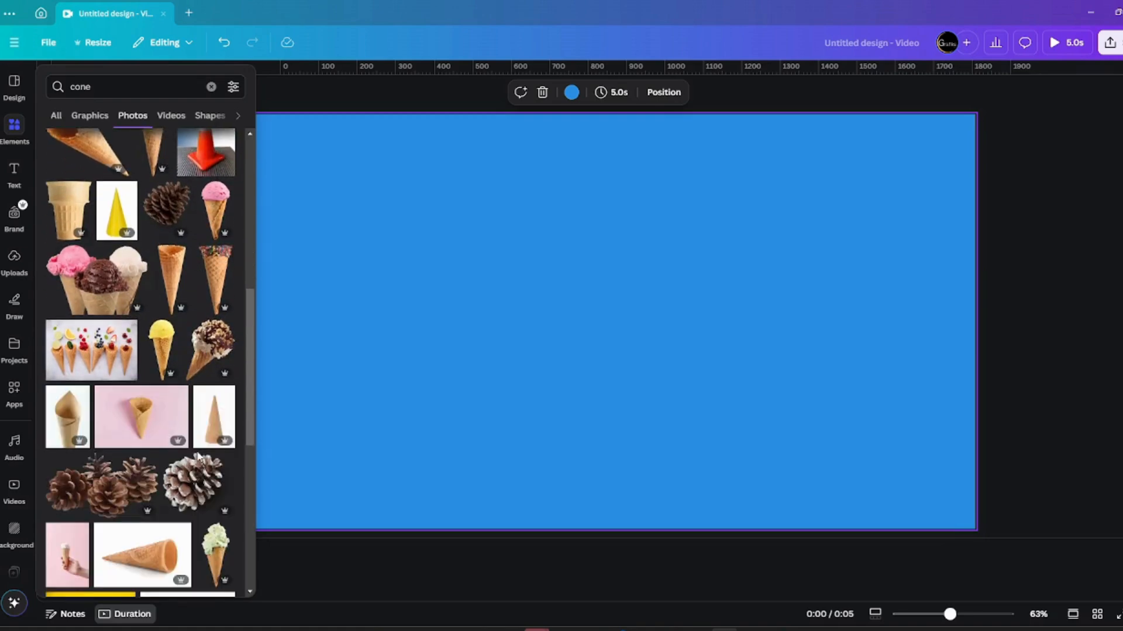
scroll(197, 456, down, 8)
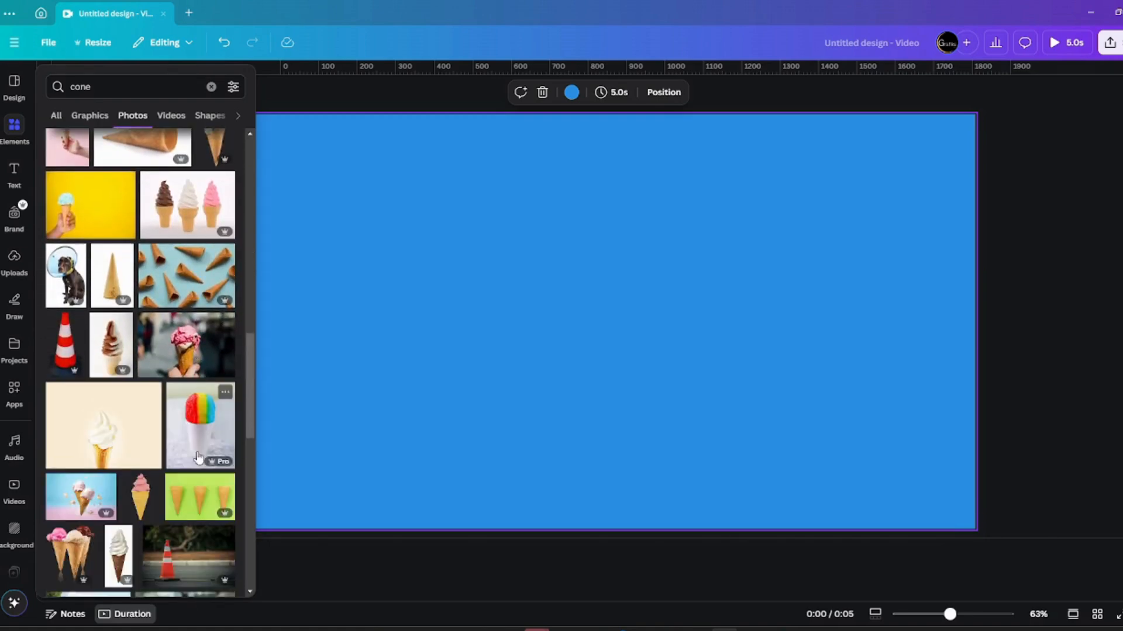
scroll(197, 458, up, 8)
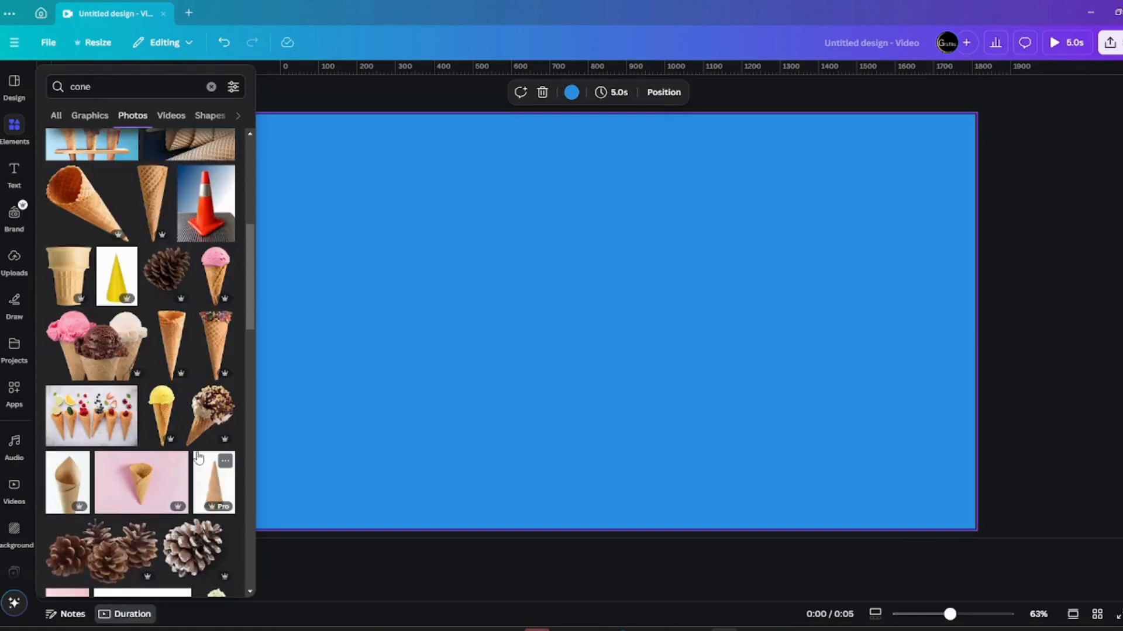
scroll(198, 458, up, 2)
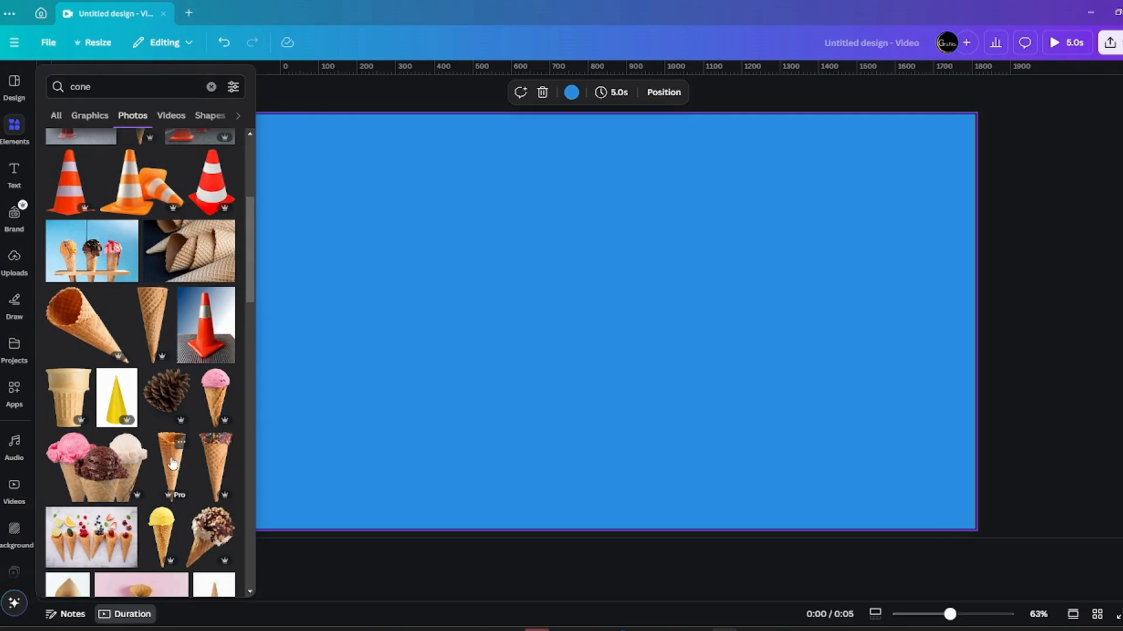
scroll(199, 432, up, 1)
scroll(198, 431, up, 2)
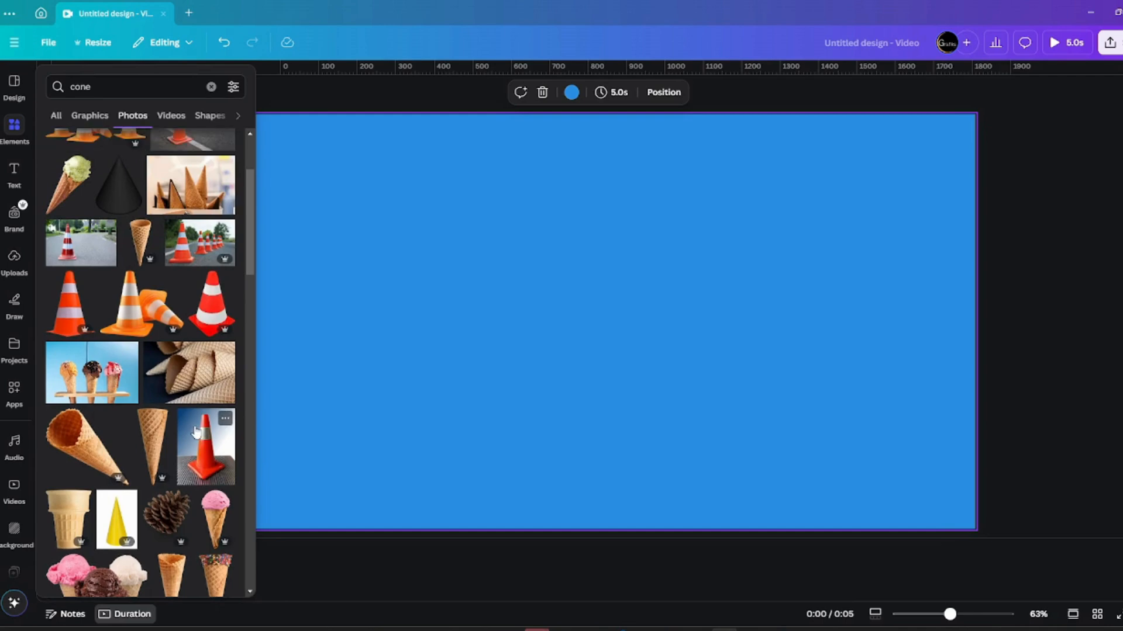
scroll(195, 433, down, 1)
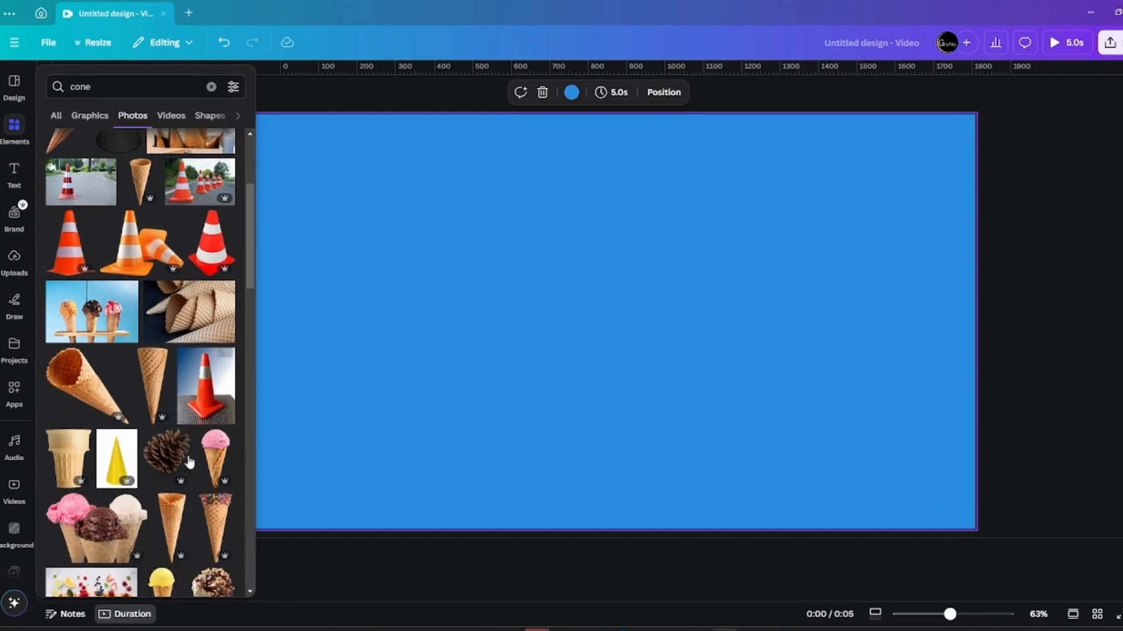
click(172, 518)
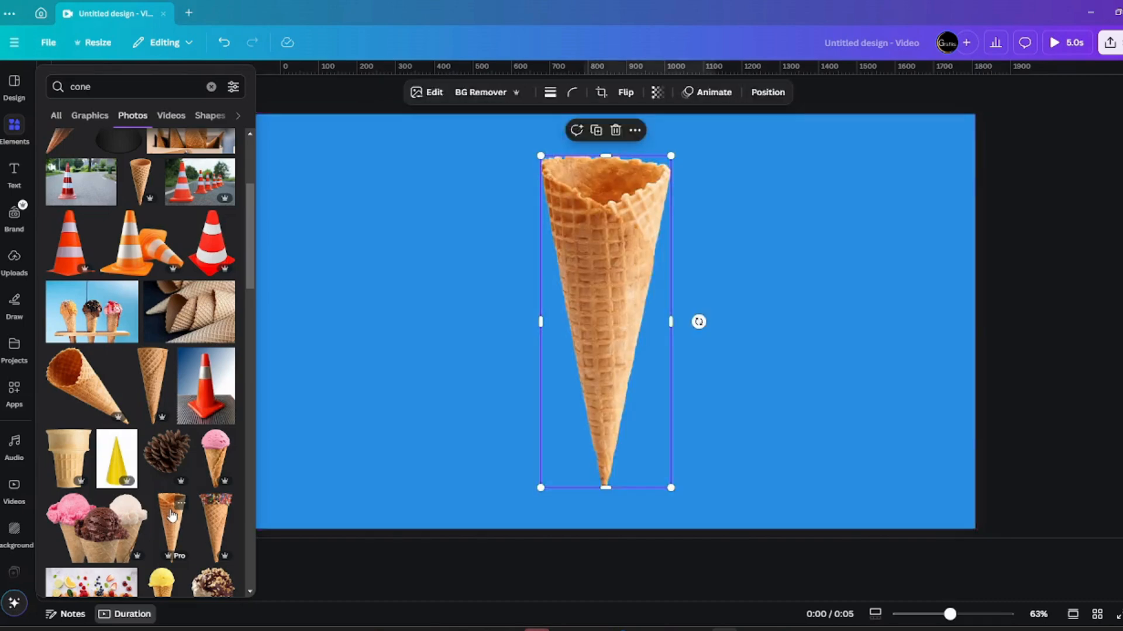
- Enlarge the waffle cone to about 909 × 2316 px and lower it so its tip extends below the page
click(254, 285)
drag(670, 155, 743, 132)
drag(632, 201, 599, 422)
drag(658, 330, 883, 257)
drag(584, 282, 634, 410)
drag(755, 331, 874, 253)
drag(647, 283, 630, 359)
- Centre the waffle cone horizontally on the page, and lower it so its rim sits just below mid-page
click(765, 98)
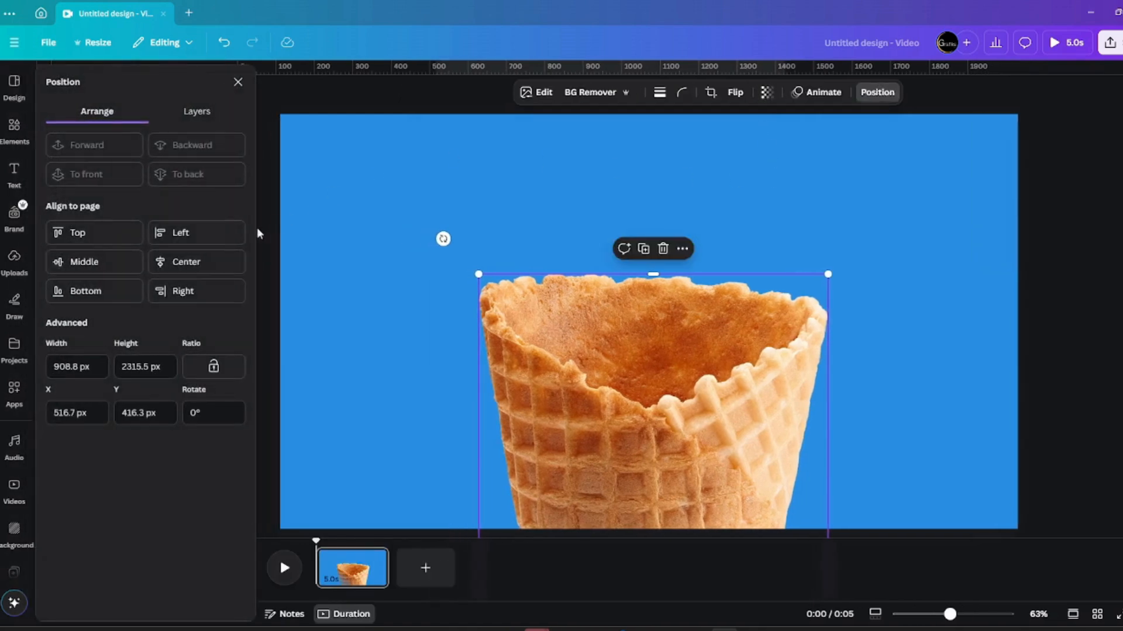
click(205, 261)
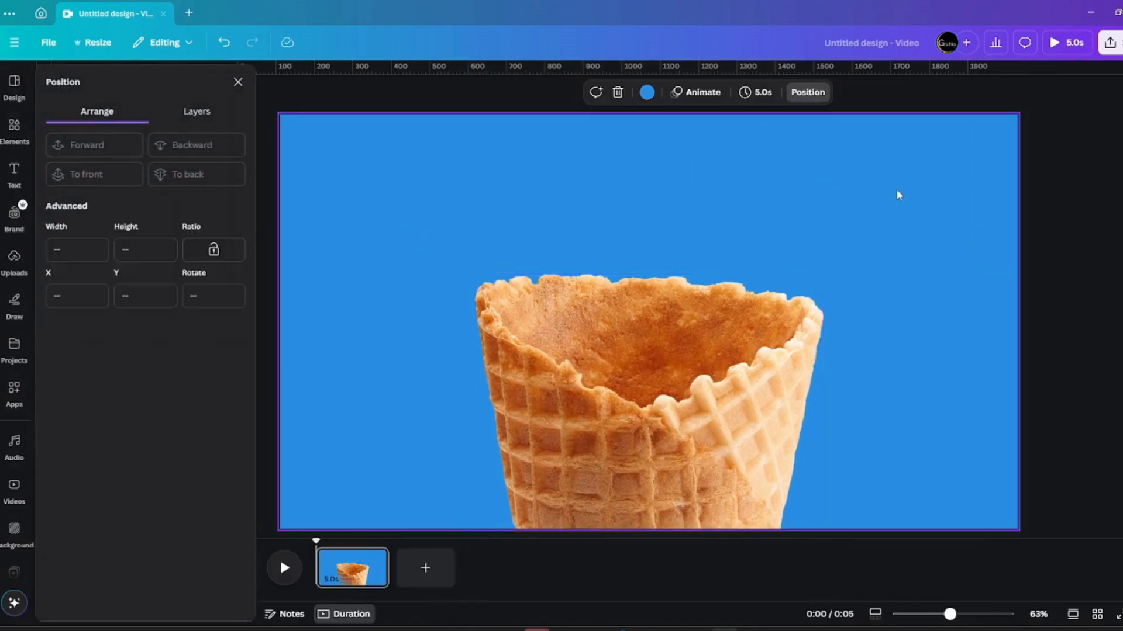
click(896, 188)
drag(707, 353, 694, 409)
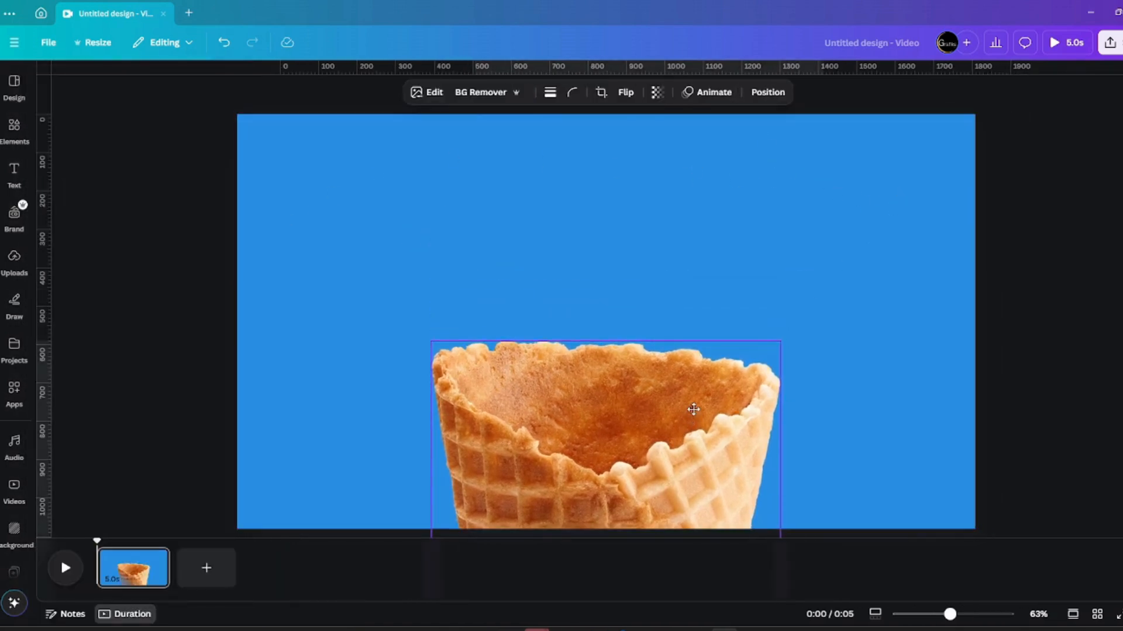
- Search the elements for "ice melting" and add the white dripping ice graphic to the page
click(804, 283)
key(slash)
text(ice meltuing)
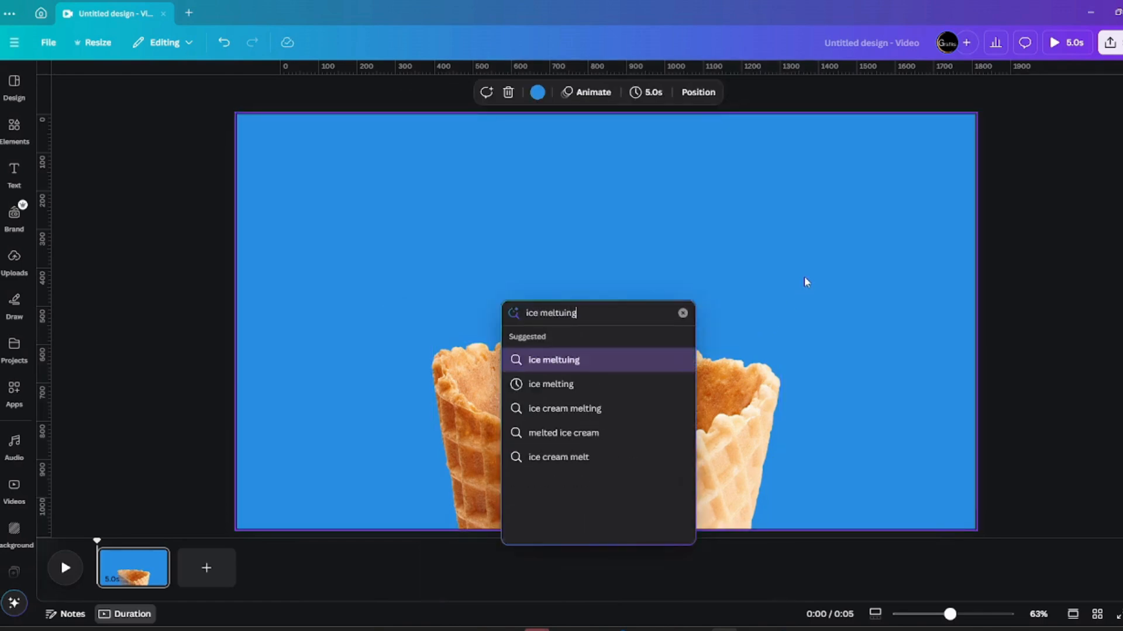
key(BackSpace)
text(ing)
key(Return)
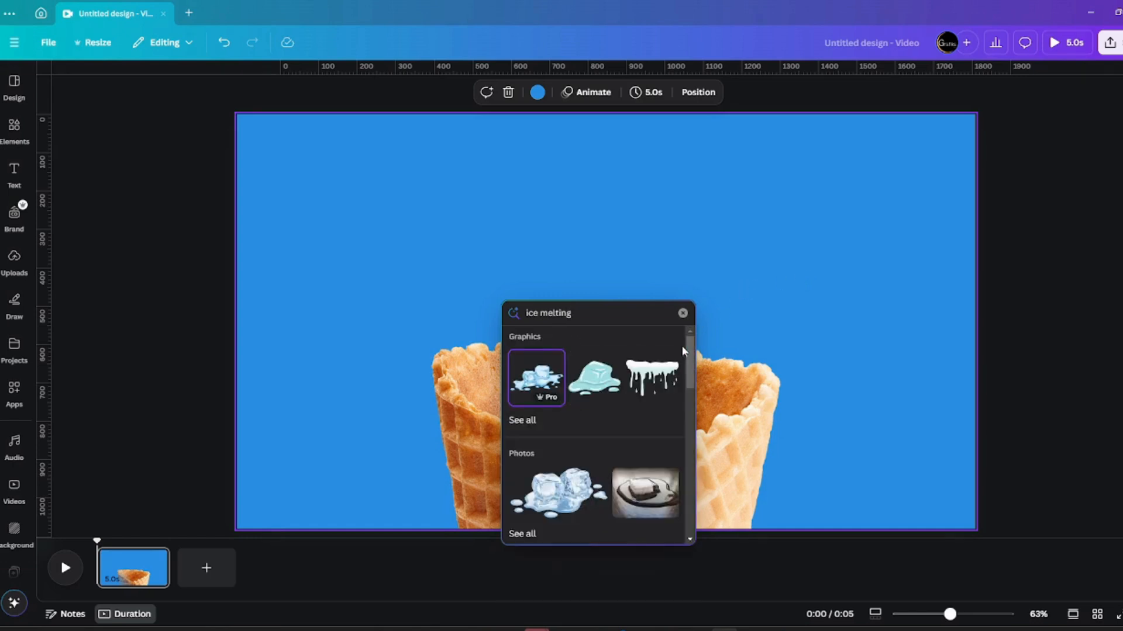
click(661, 379)
- Enlarge the white dripping ice graphic beyond the cone's width and place it over the front of the cone's rim
drag(662, 379, 662, 491)
drag(727, 349, 883, 256)
drag(772, 349, 791, 420)
click(808, 266)
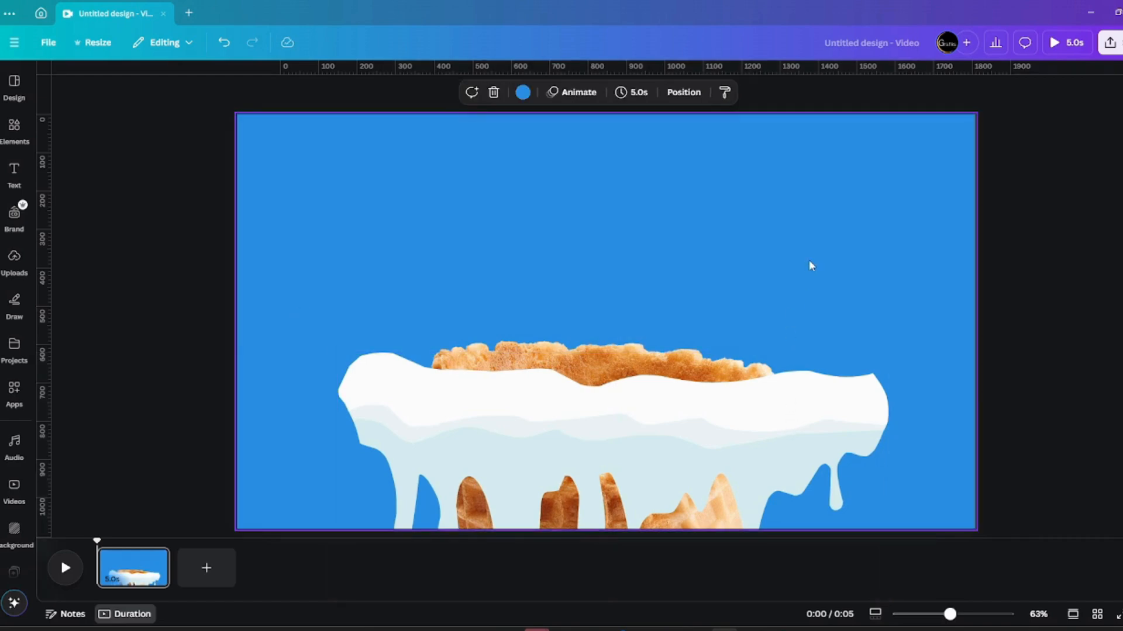
- Search the graphics for "igloo" and add the igloo scene with snowy trees, mountains and an ice floe
key(slash)
text(ig)
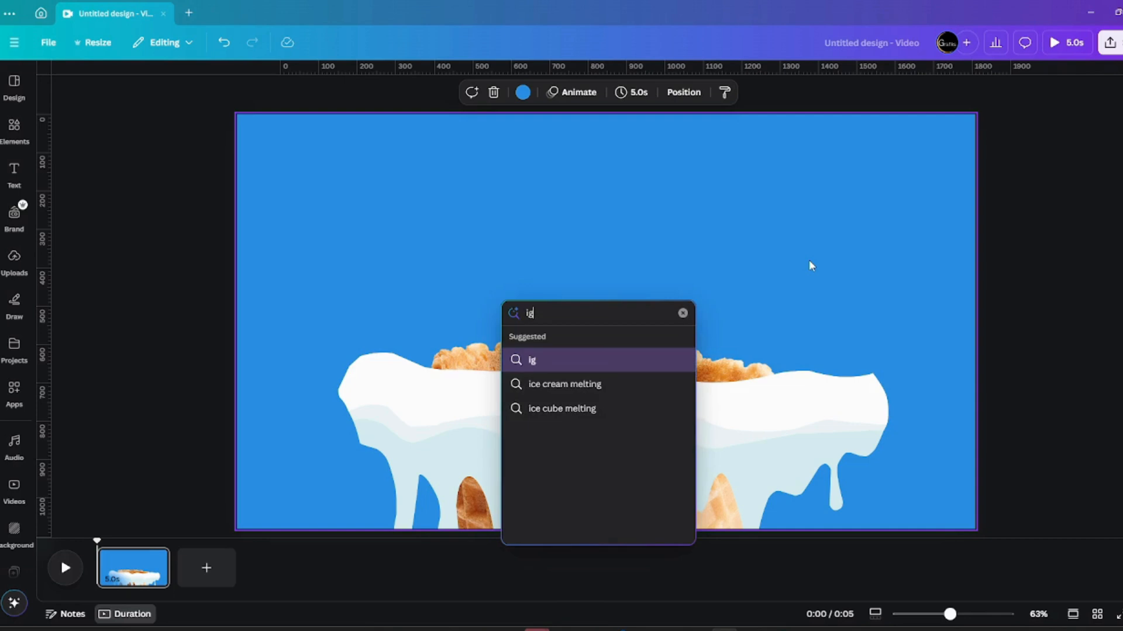
text(loo)
key(Return)
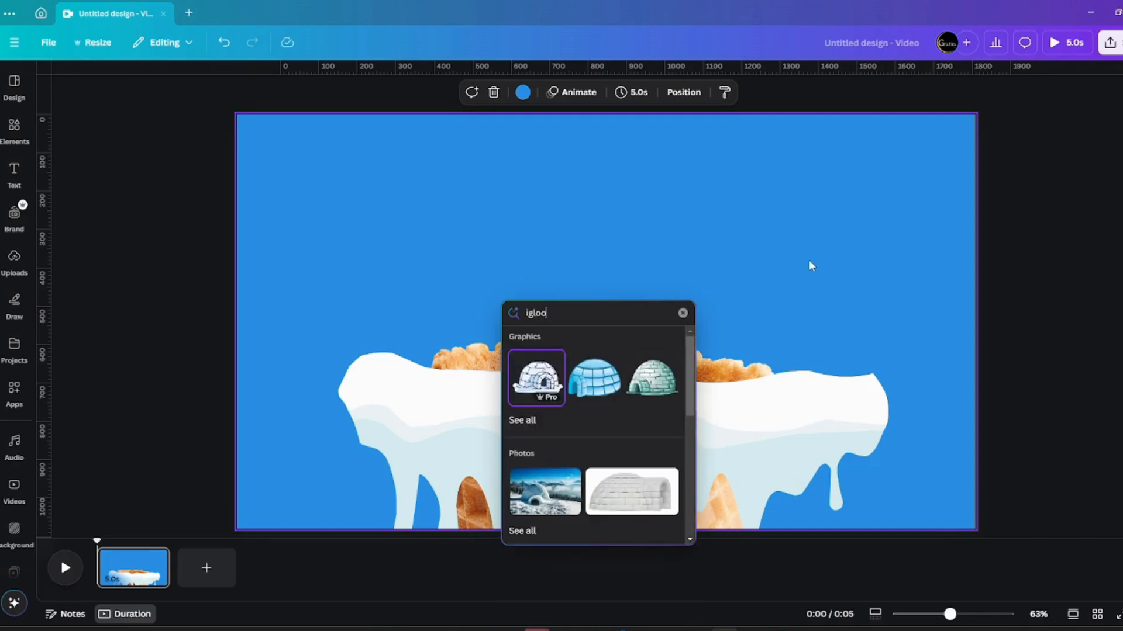
scroll(553, 374, down, 2)
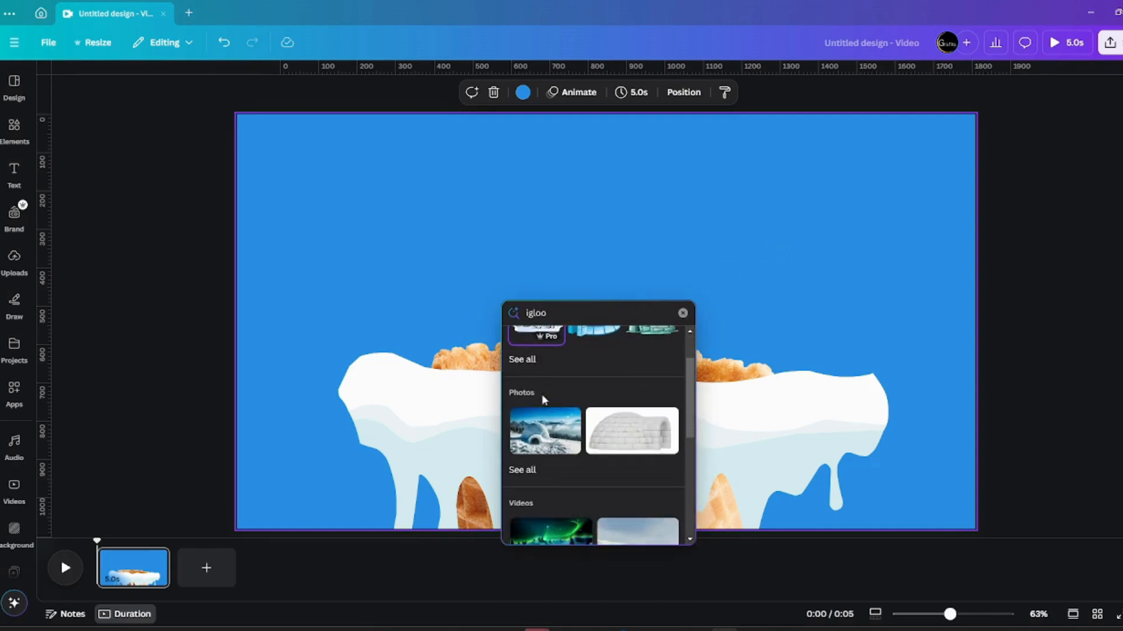
click(526, 362)
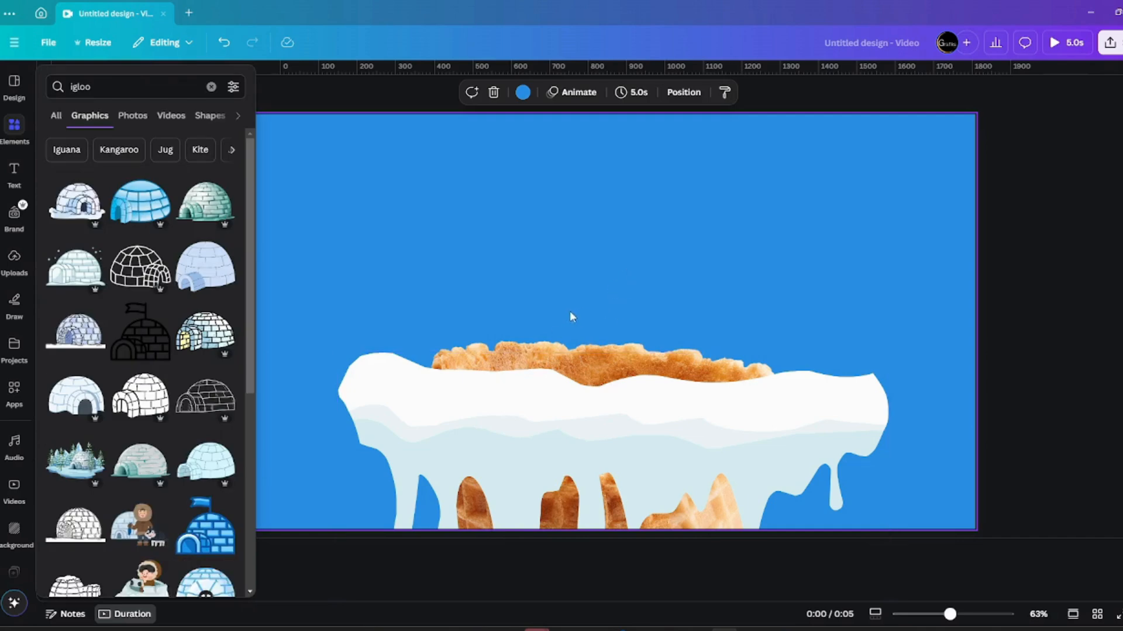
click(75, 462)
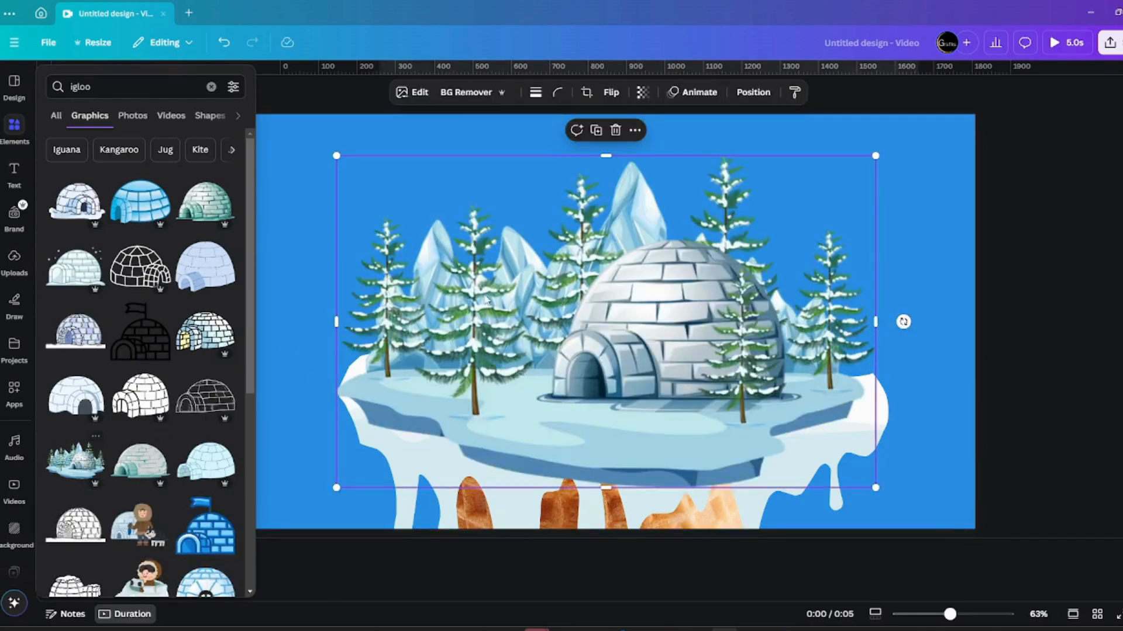
- Resize the igloo scene to slightly more than the dripping ice's width and centre it above the cone, resting on the ice
drag(721, 290, 721, 268)
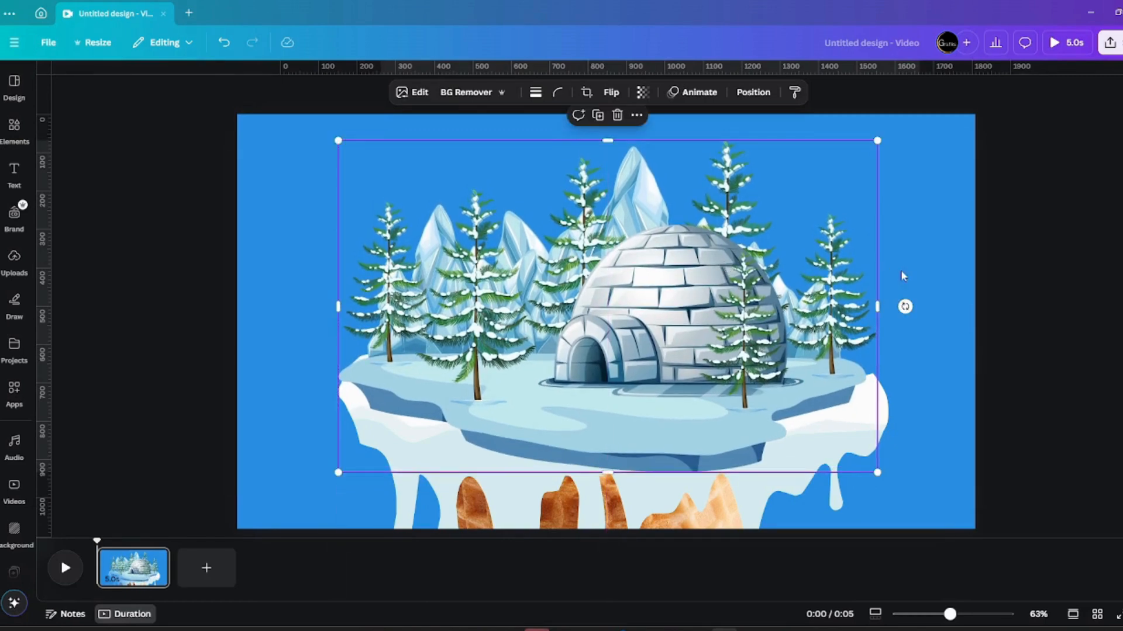
click(925, 242)
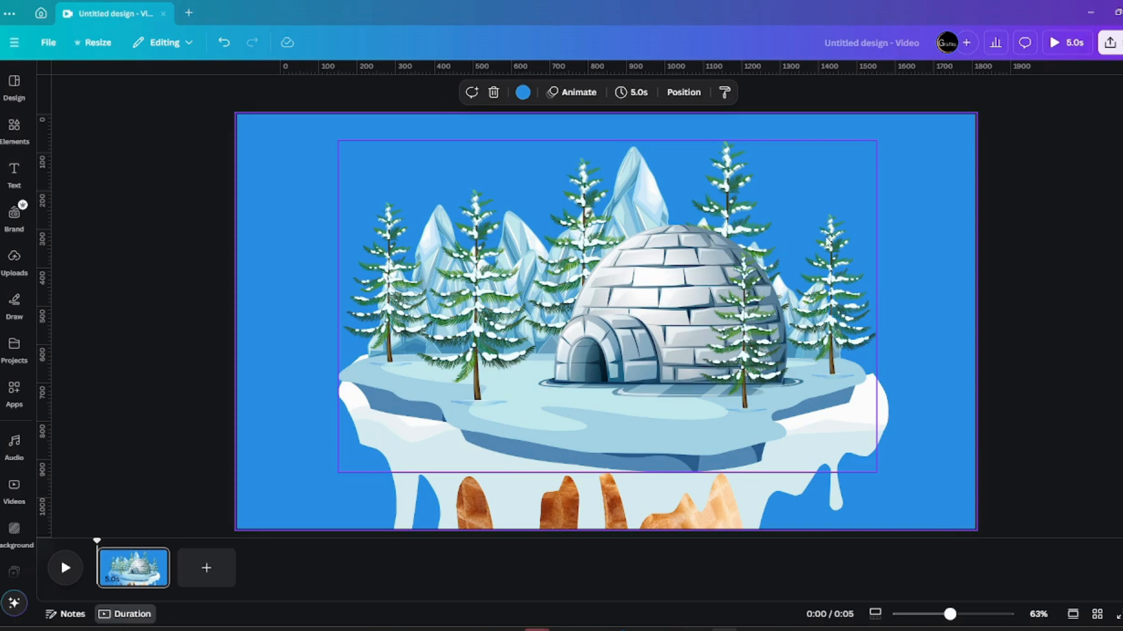
click(804, 192)
drag(875, 138, 865, 152)
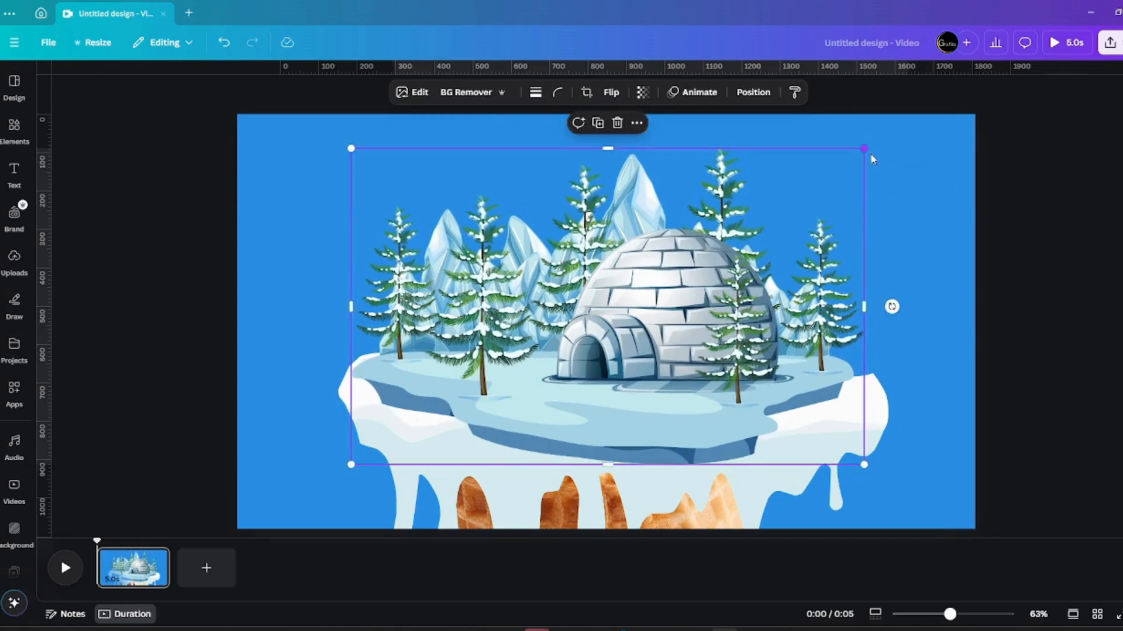
drag(783, 254, 783, 262)
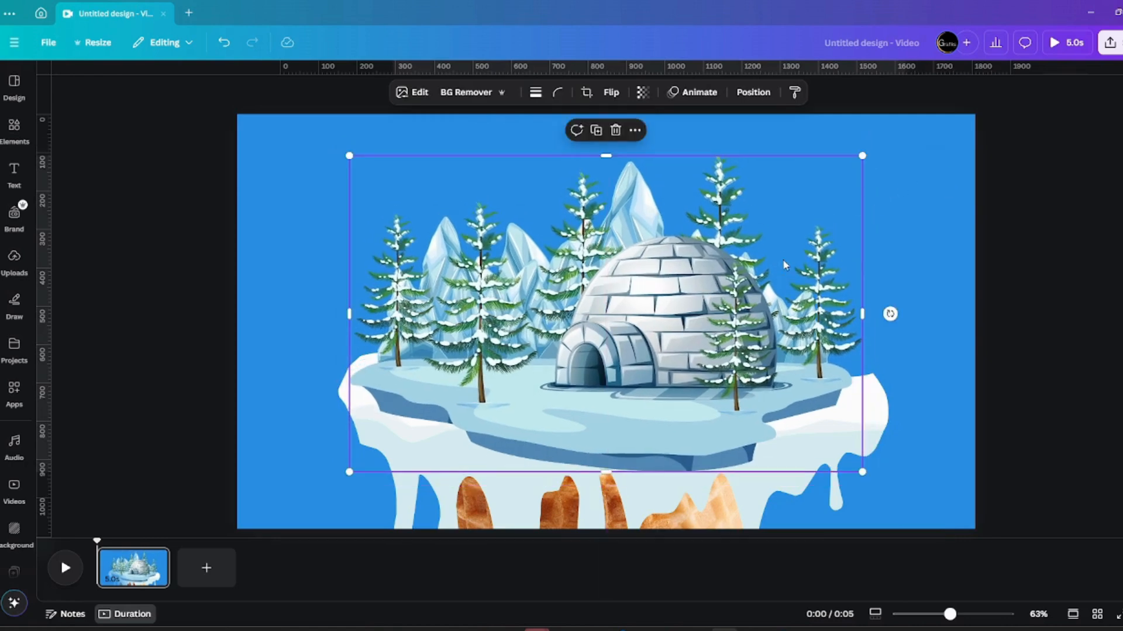
drag(864, 155, 919, 131)
click(1038, 240)
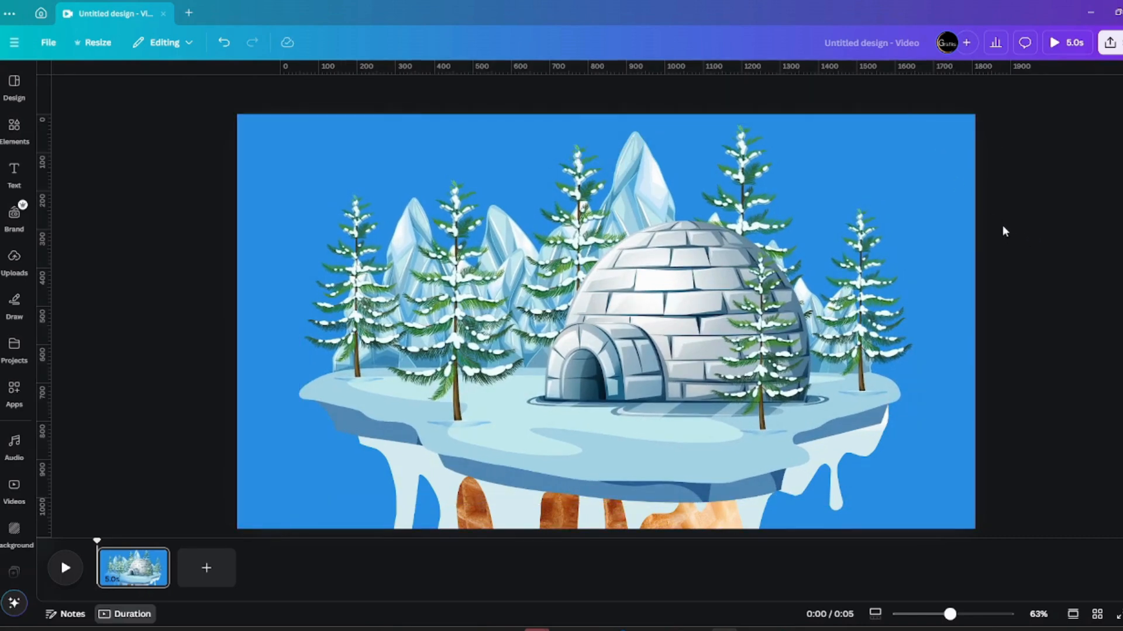
click(824, 282)
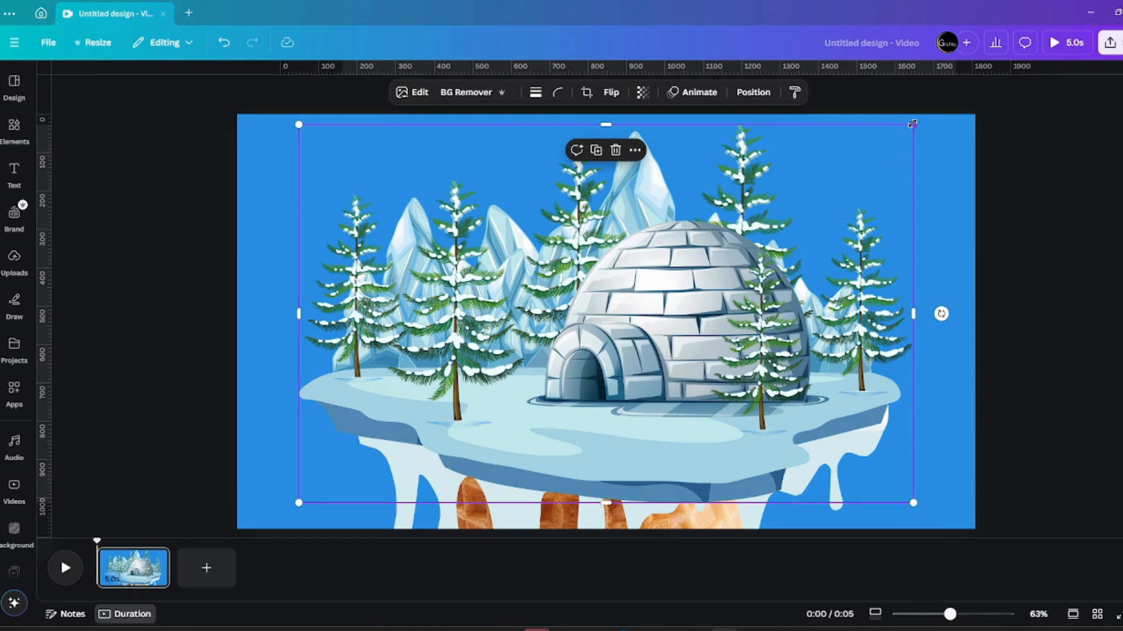
drag(912, 124, 897, 140)
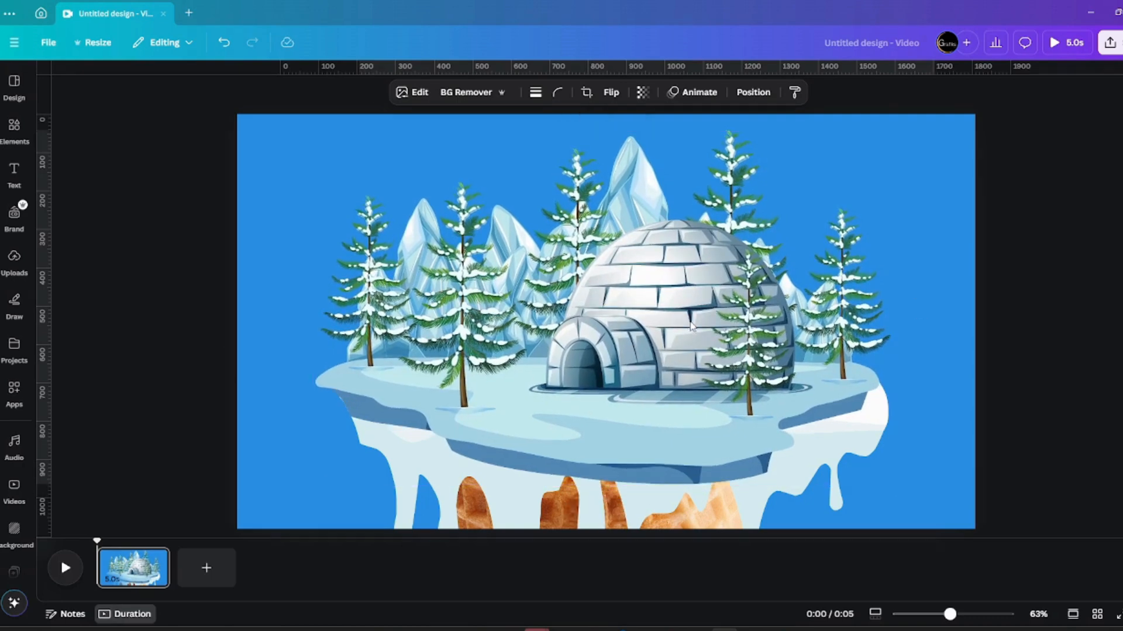
click(942, 234)
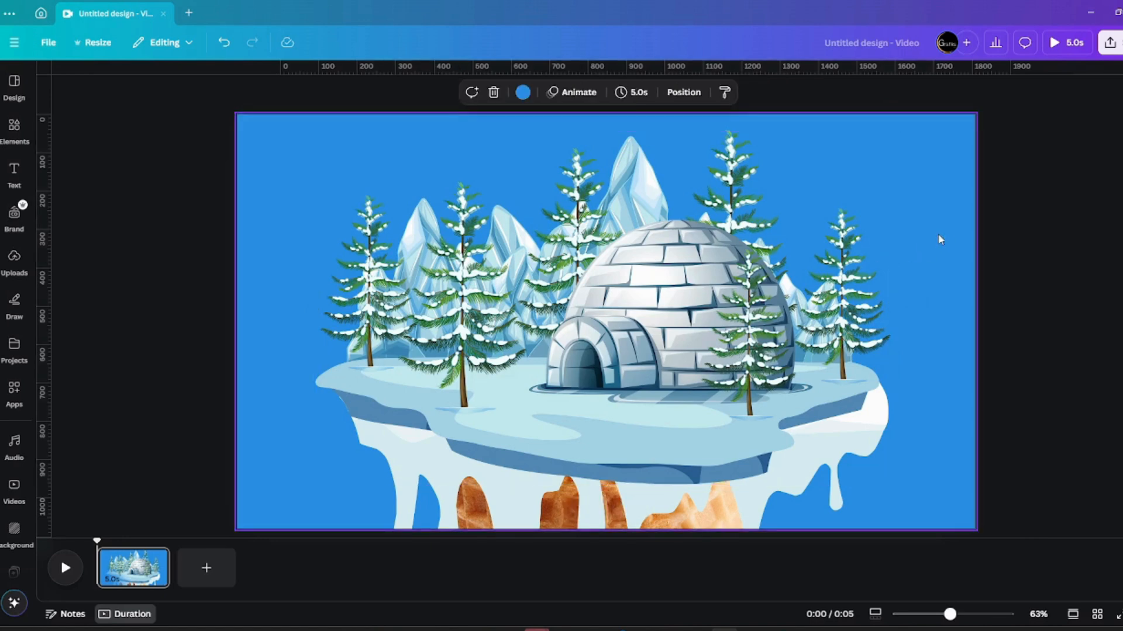
- Search the graphics for "polar bear" and add the lying polar bear with its cub to the page
key(ctrl+plus)
key(ctrl+minus)
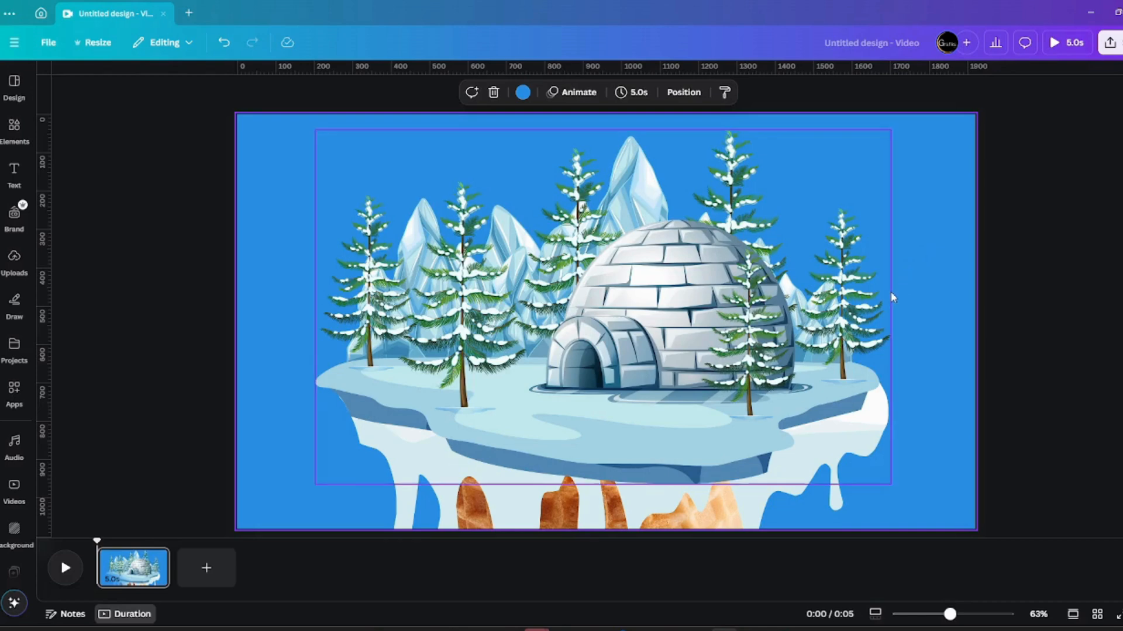
key(slash)
text(polar)
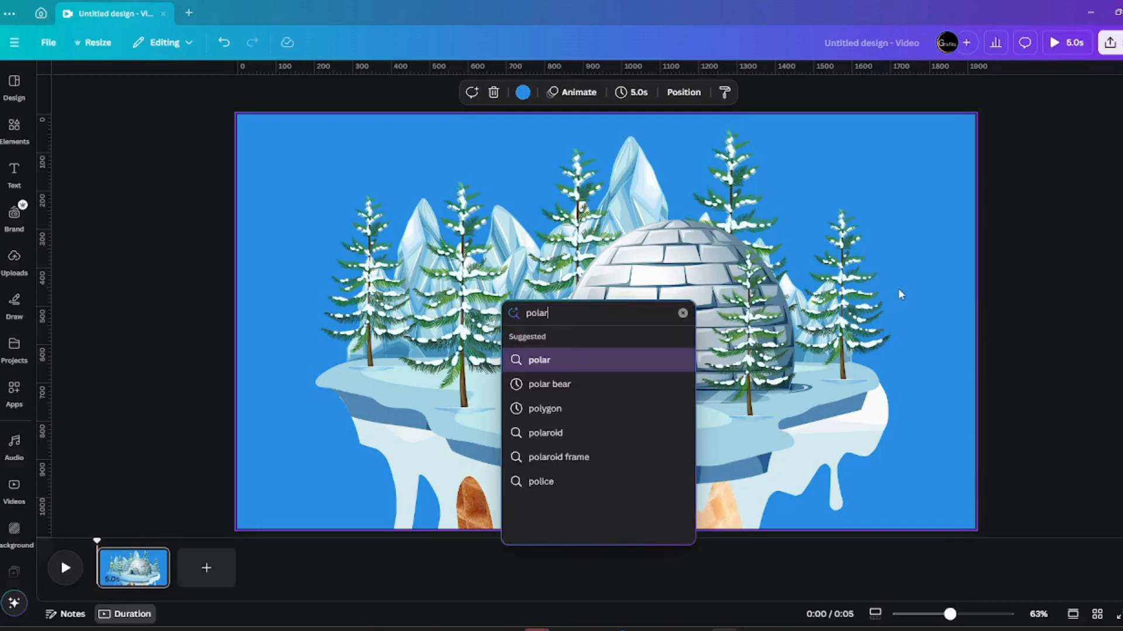
text( bear)
key(Return)
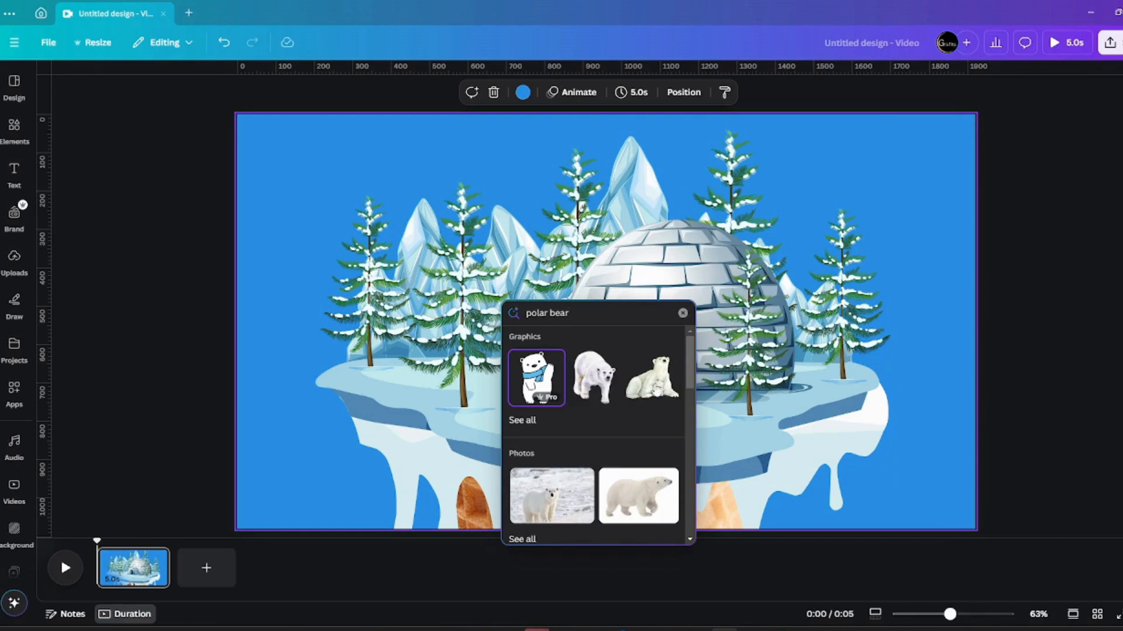
click(526, 421)
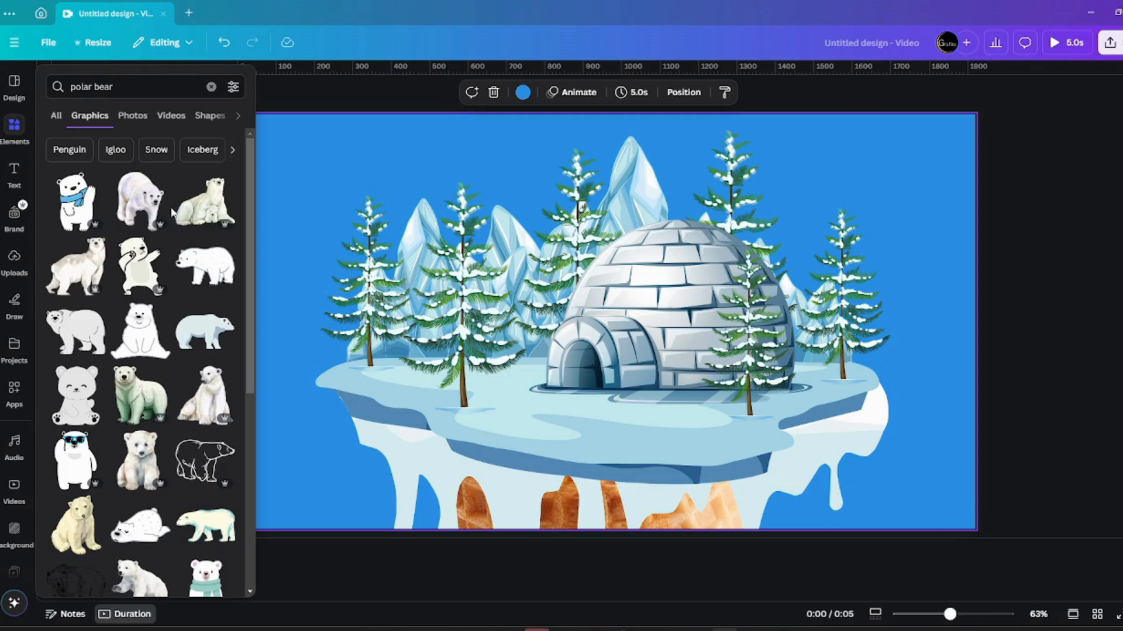
click(204, 202)
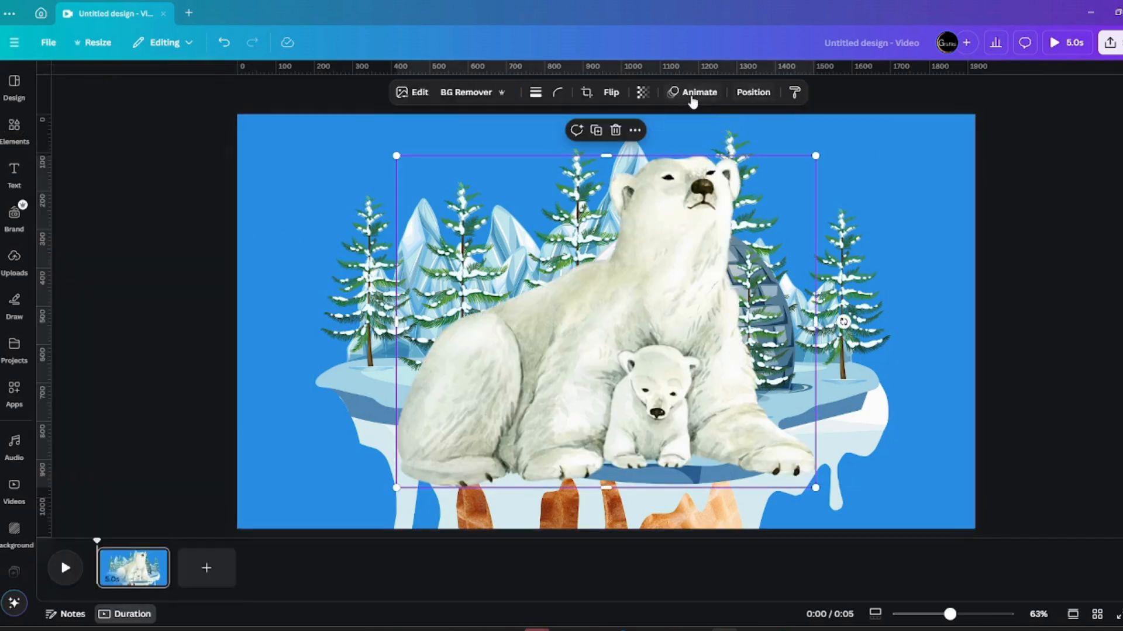
- Flip the polar bear graphic horizontally and shrink it to roughly two thirds of its size
click(608, 94)
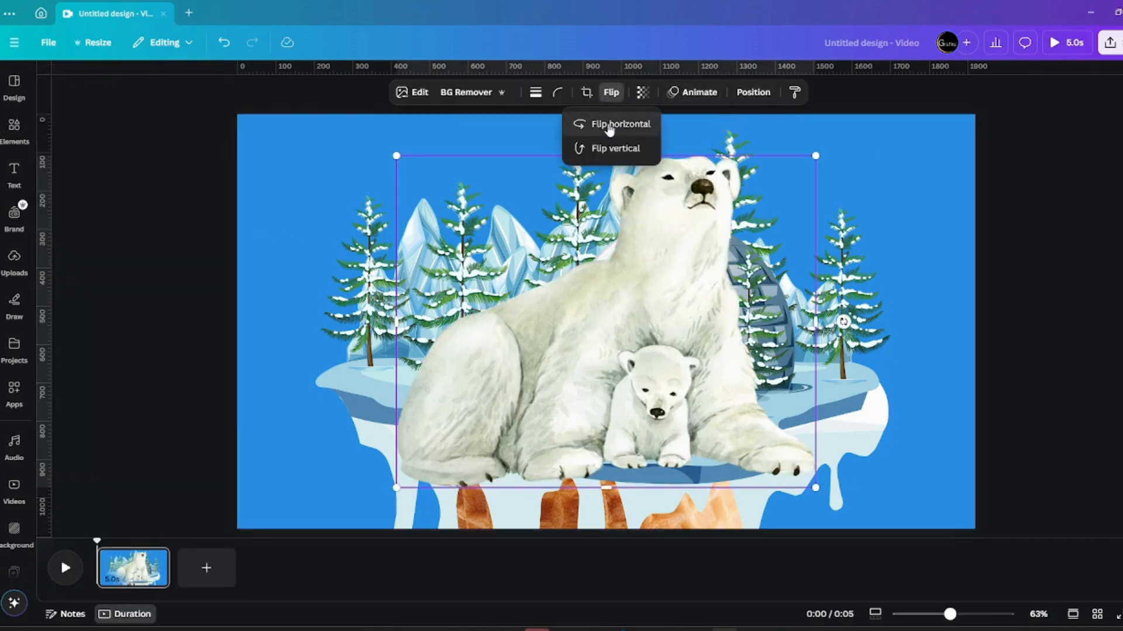
click(614, 120)
drag(816, 156, 662, 278)
- Shrink the polar bears further to about the height of the igloo's entrance and place them on the ice beside it
scroll(605, 327, up, 3)
drag(603, 317, 465, 375)
drag(596, 286, 571, 306)
drag(521, 352, 547, 349)
scroll(1015, 349, down, 3)
click(1056, 320)
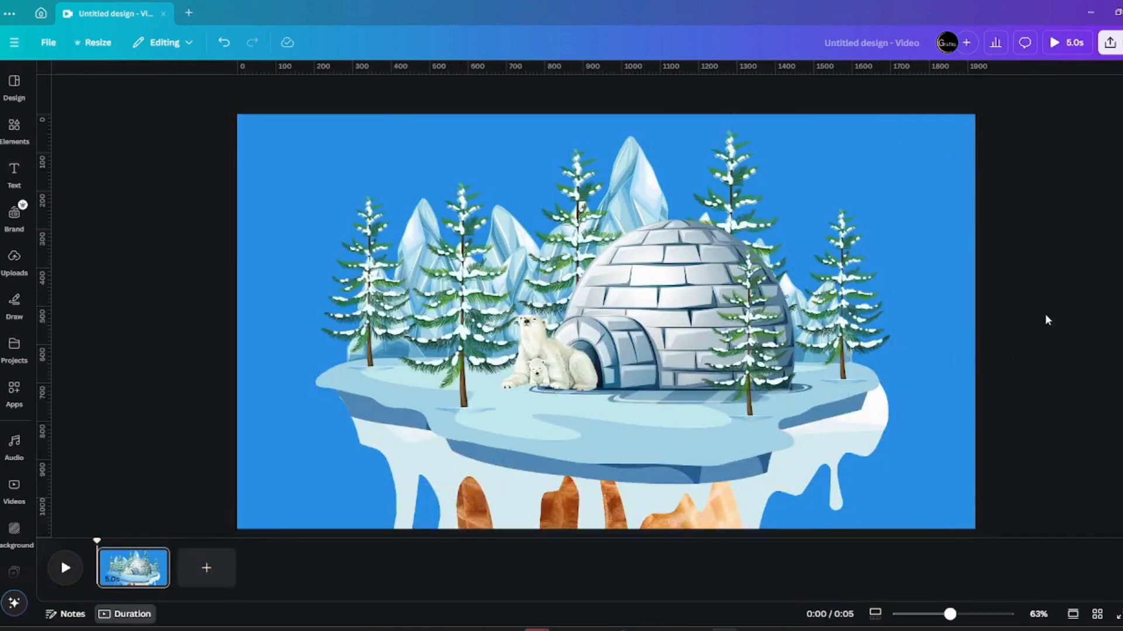
- Search the graphics for "snow man"
key(slash)
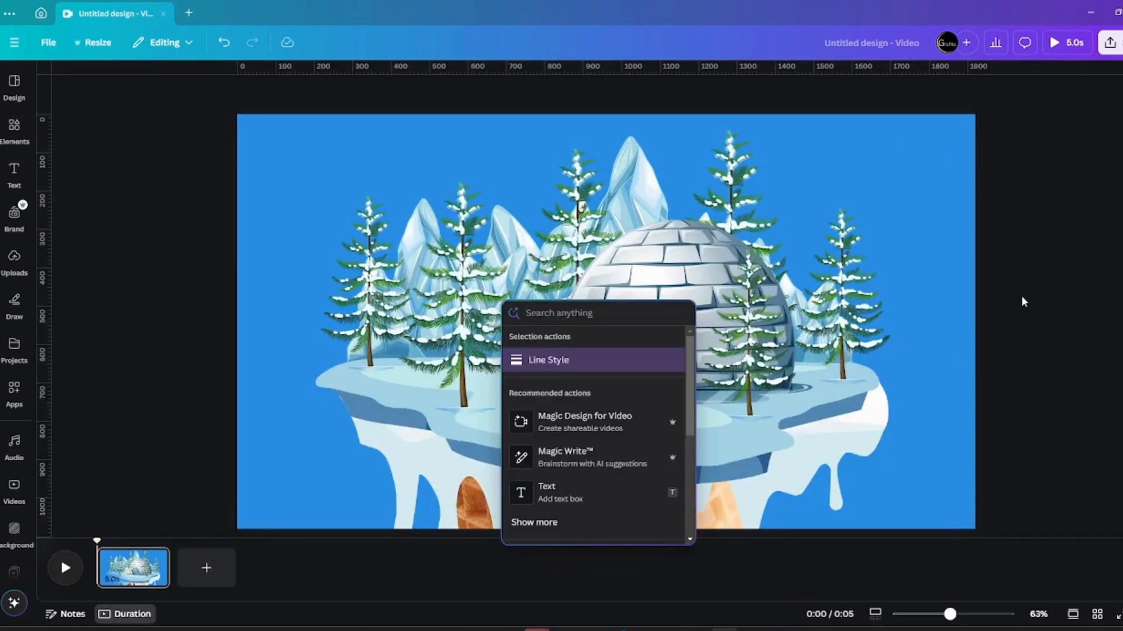
text(s)
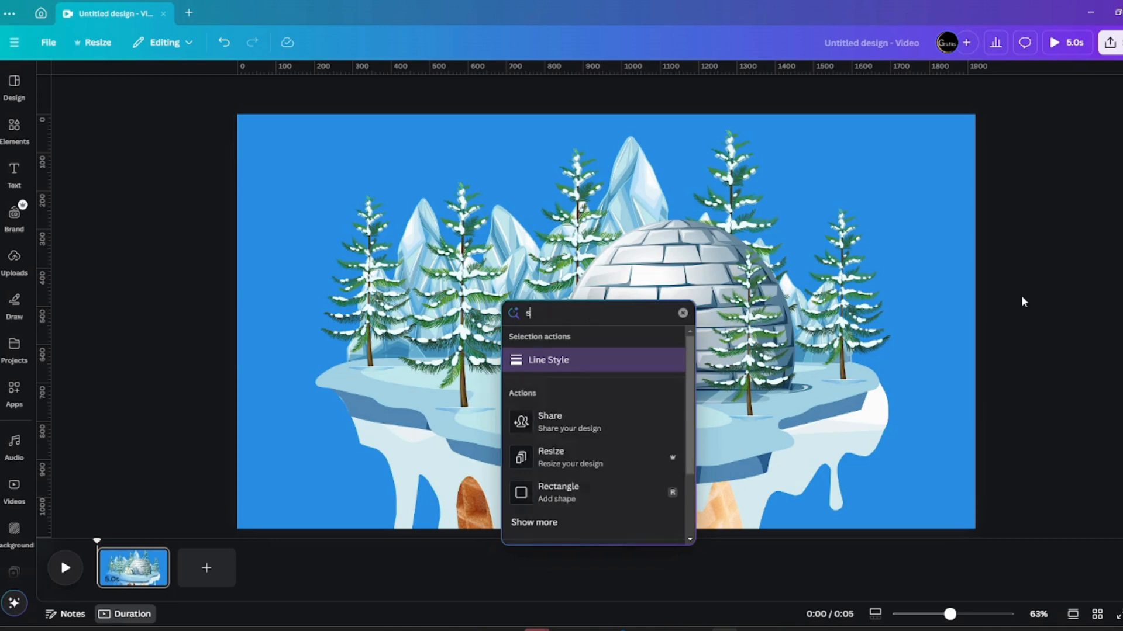
text(nom)
key(BackSpace)
text(w)
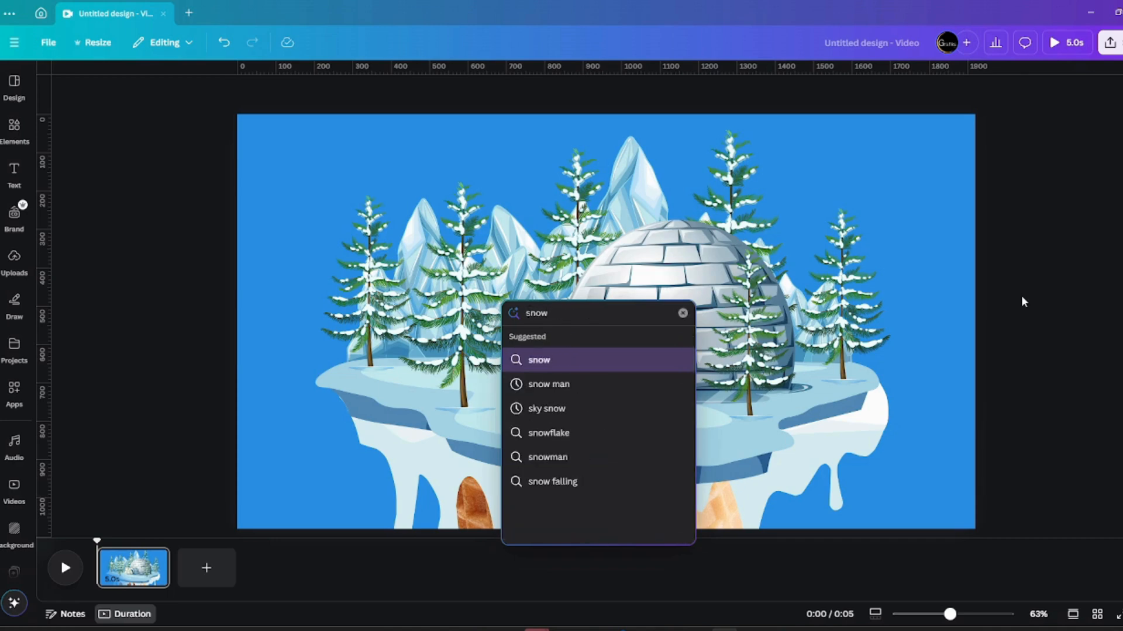
click(602, 389)
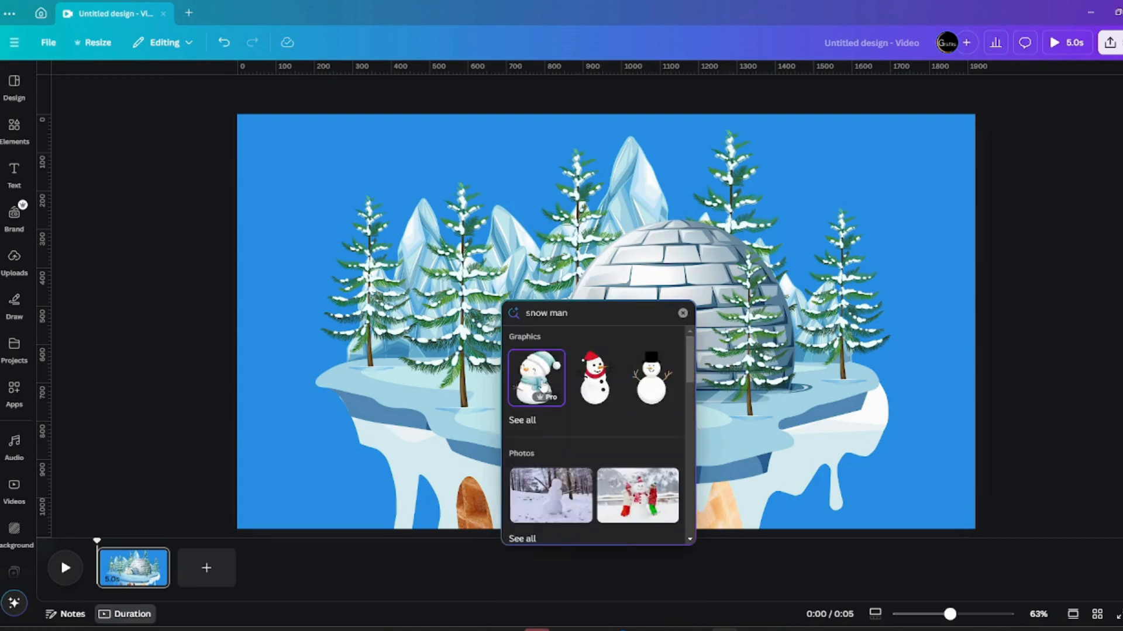
- Add the snowman with the light blue hat and scarf, and place it small at the ice's front edge, right of the igloo's entrance
click(544, 383)
drag(755, 155, 715, 407)
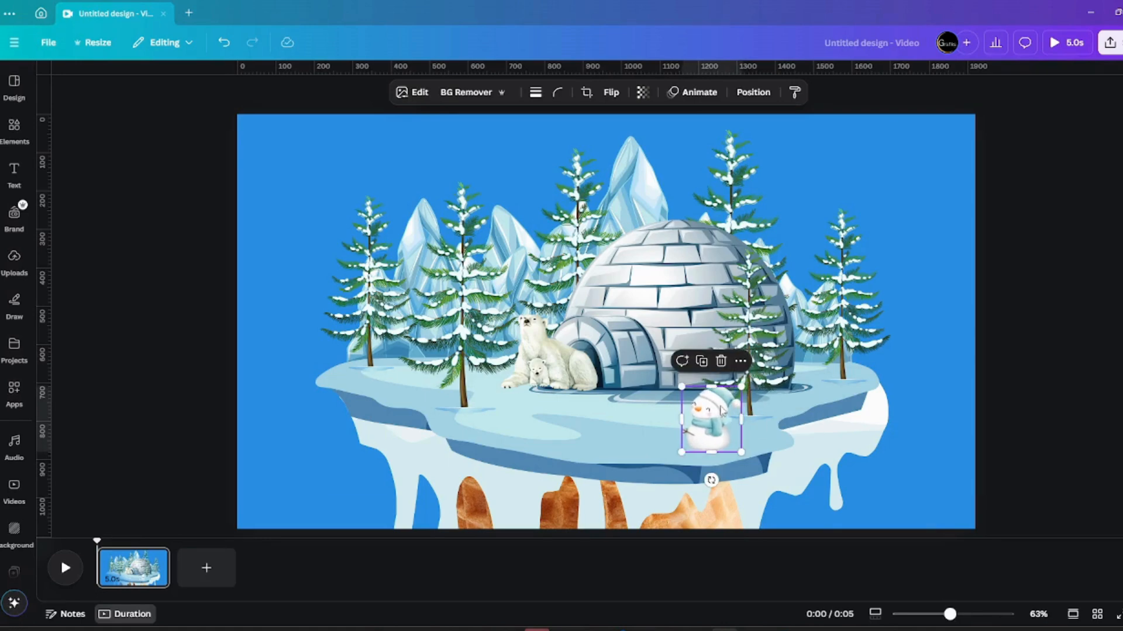
click(1073, 250)
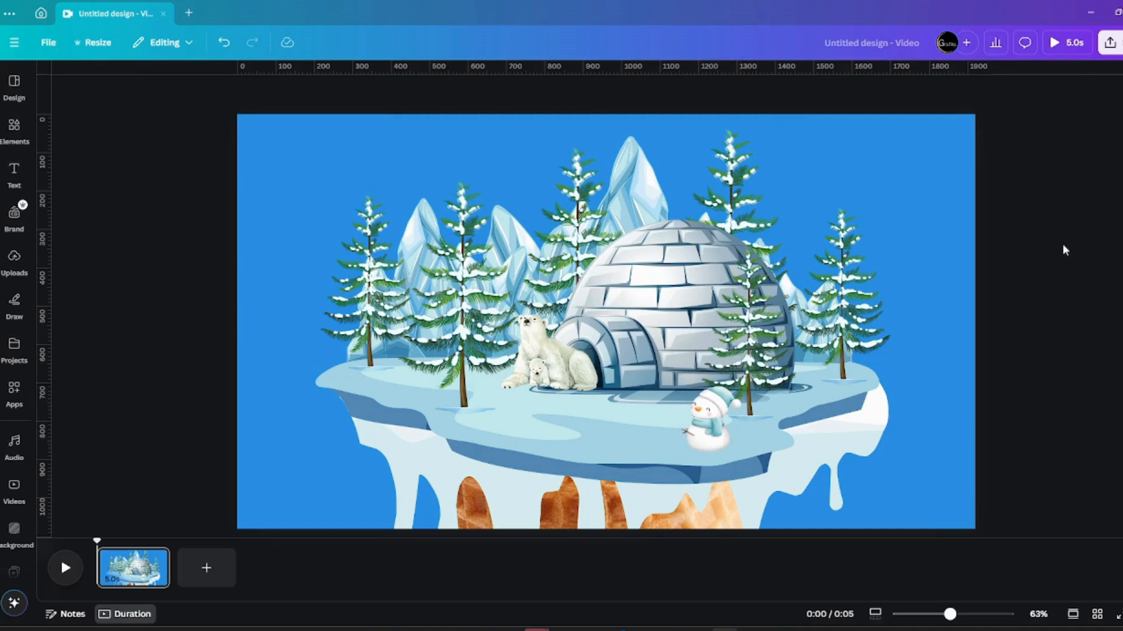
- Add a circle, enlarge it to about 1,482 px around the page centre and move its layer between the dripping ice and the cone
key(c)
drag(669, 259, 946, 91)
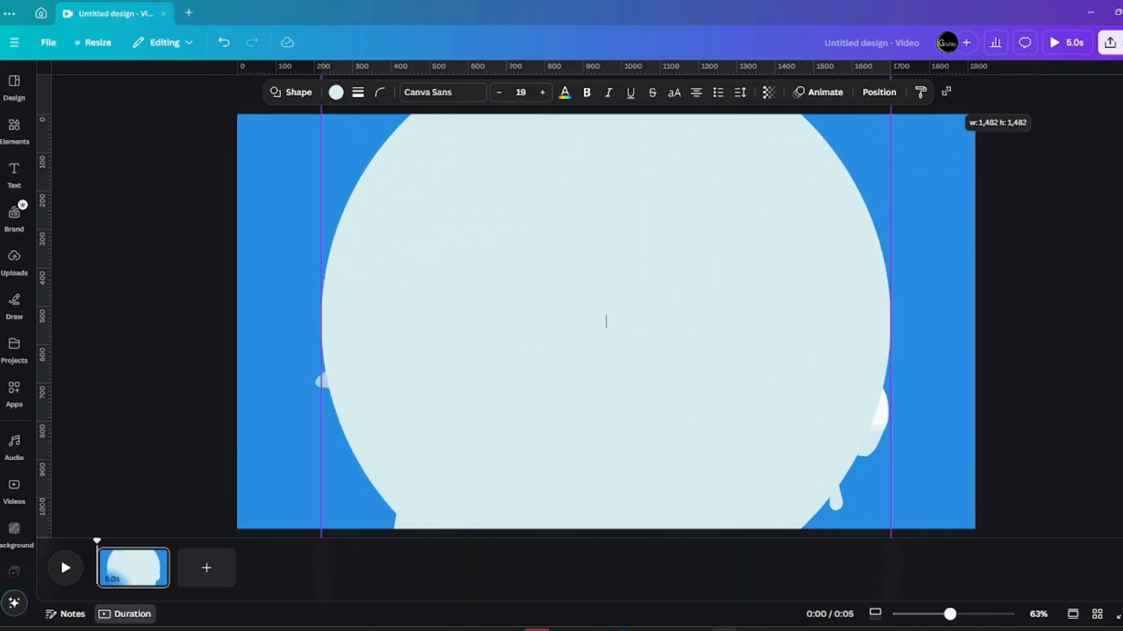
click(879, 92)
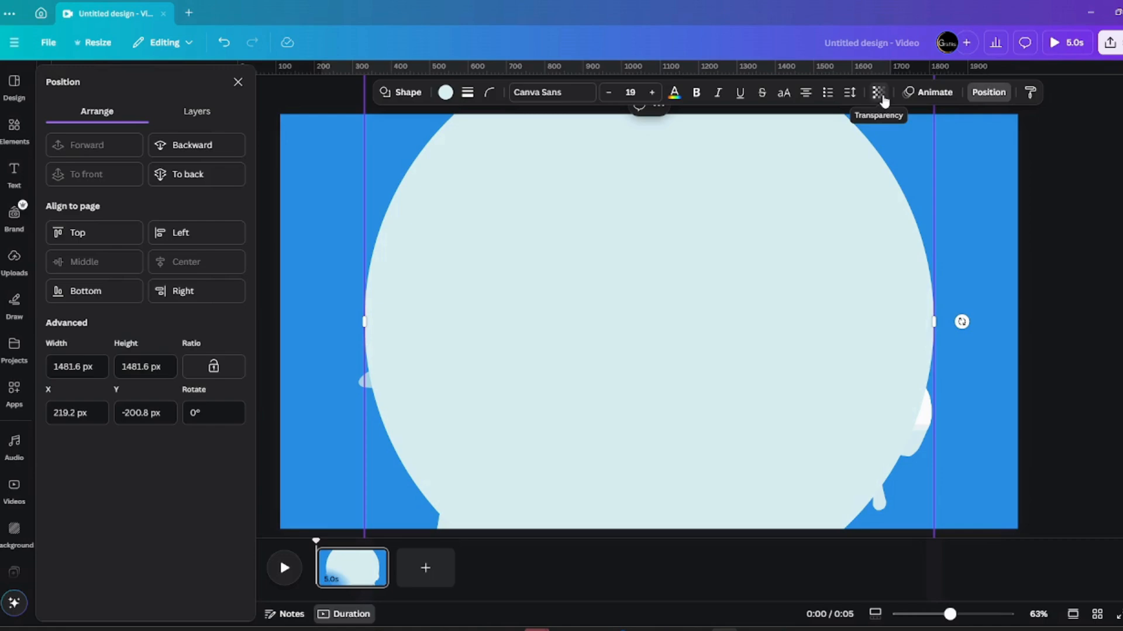
click(197, 111)
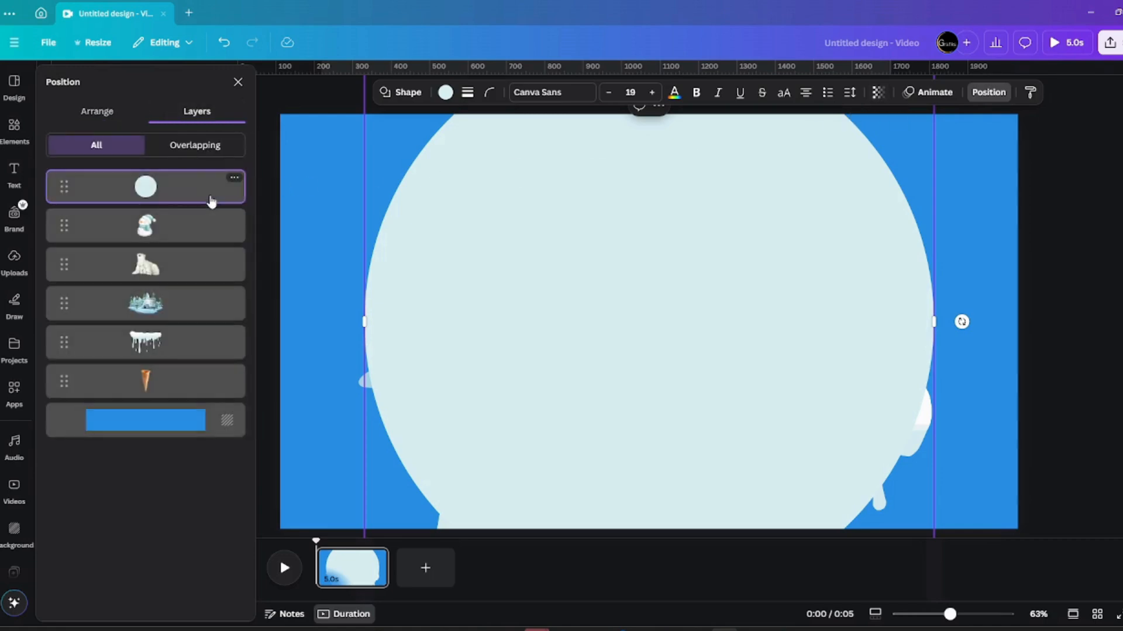
drag(190, 194, 184, 362)
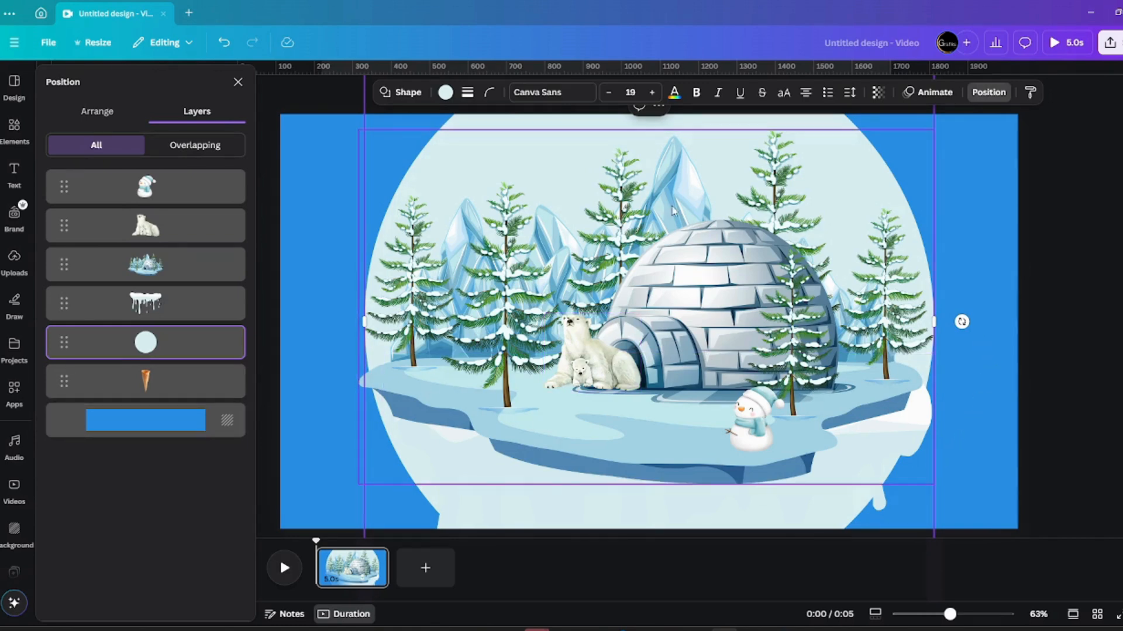
- Move the pale circle up and shrink it so it stands behind the igloo, narrower than the ice floe
scroll(702, 210, down, 4)
drag(604, 523, 631, 489)
key(alt)
drag(809, 119, 788, 138)
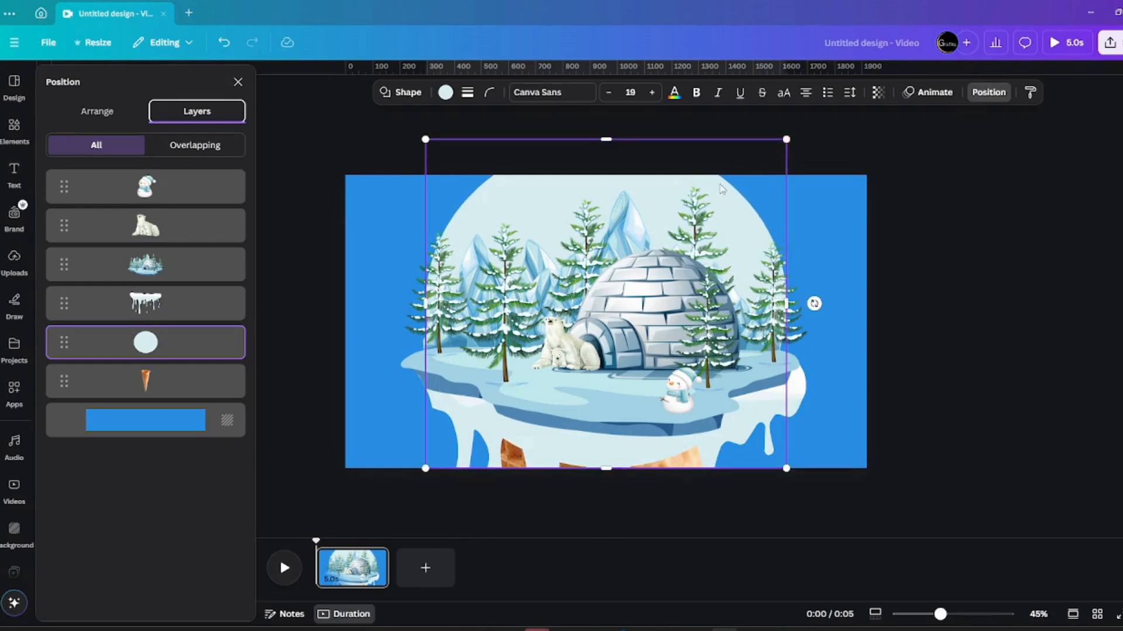
drag(787, 138, 762, 165)
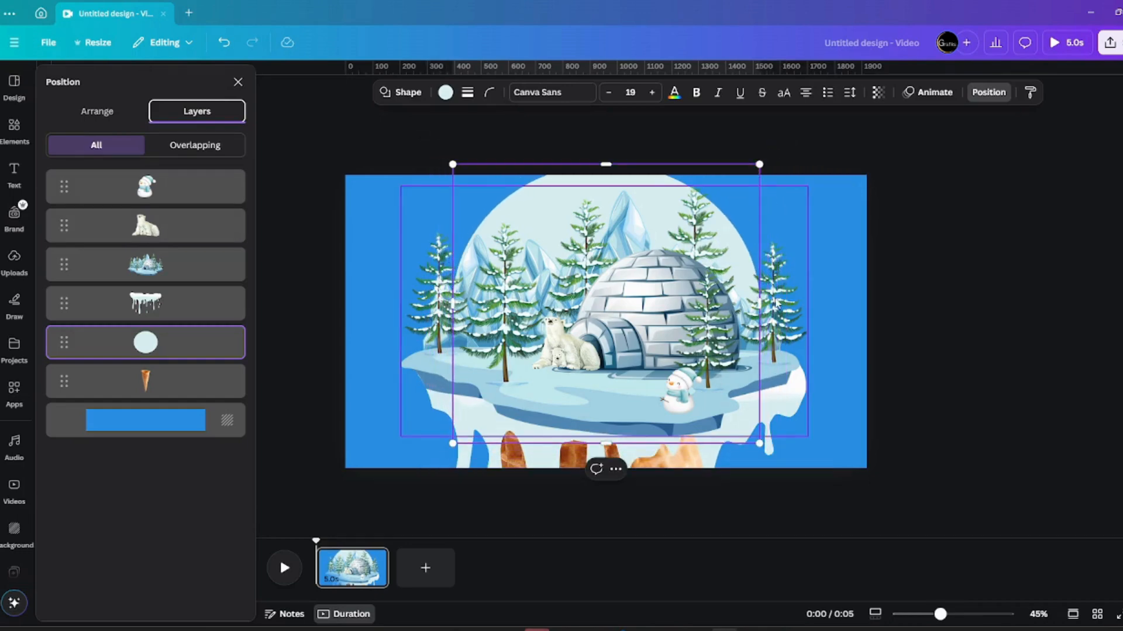
- Stretch the circle into a wide oval dome almost as wide as the ice floe, with its lower edge behind the floe
drag(760, 303, 790, 303)
drag(607, 164, 606, 153)
drag(609, 445, 608, 428)
drag(608, 151, 607, 138)
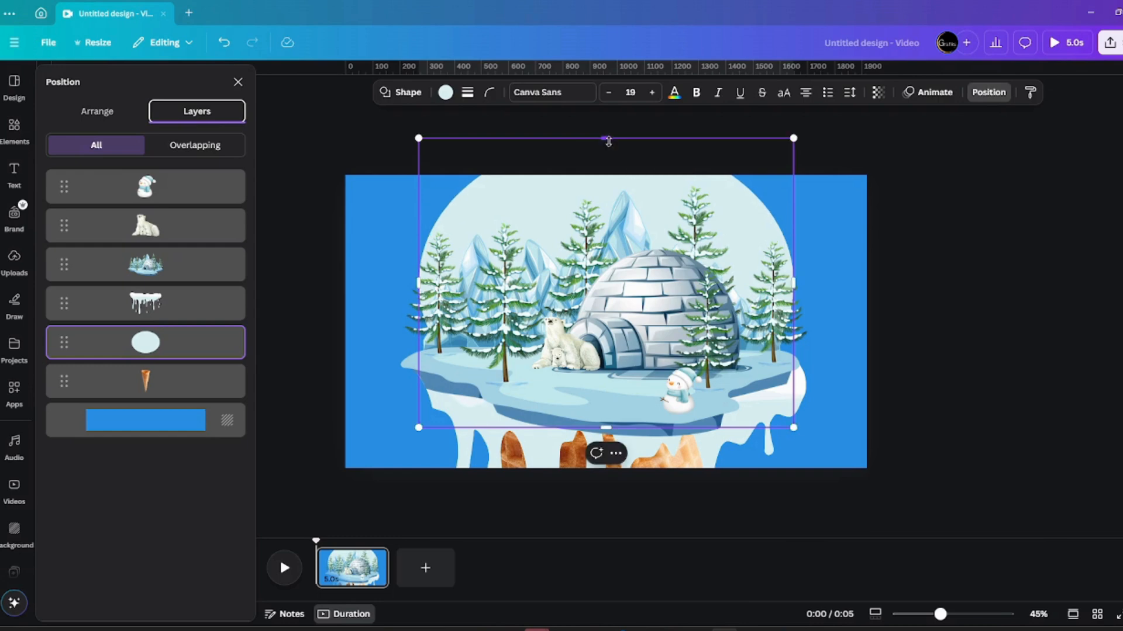
click(993, 295)
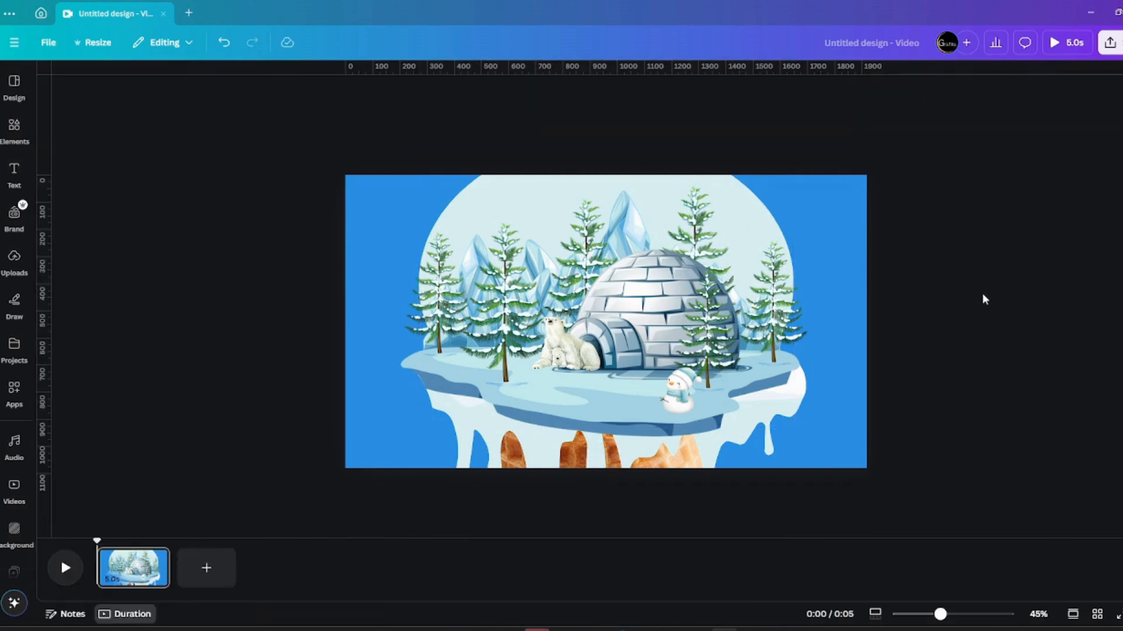
- Search the graphics for "snow" and add the animated falling white snow dots to the page
key(slash)
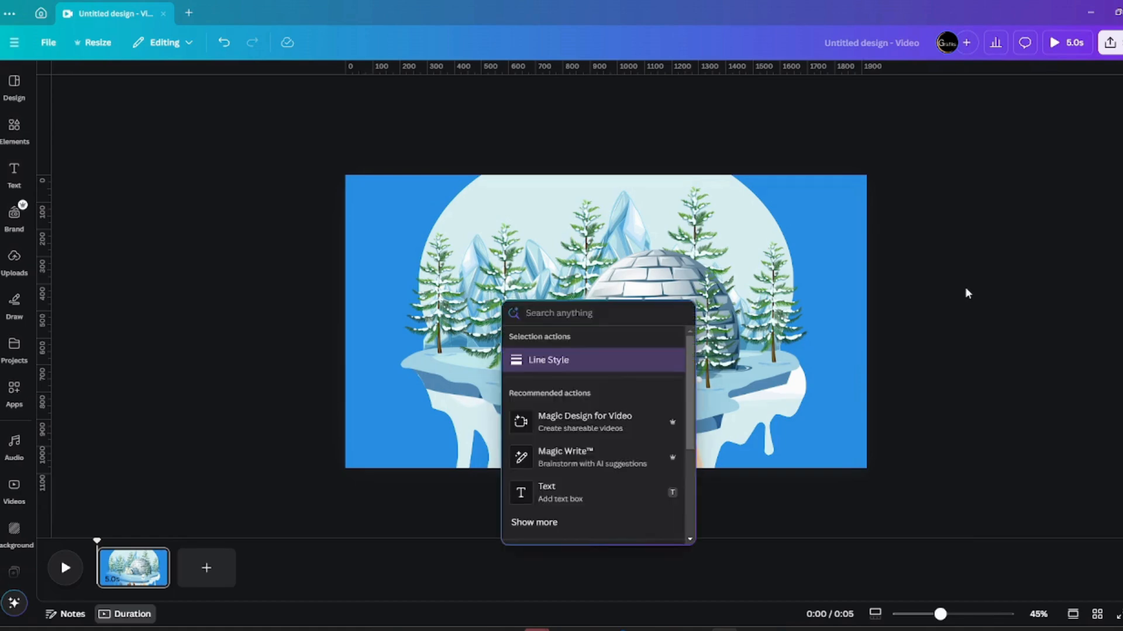
text(snow)
key(Return)
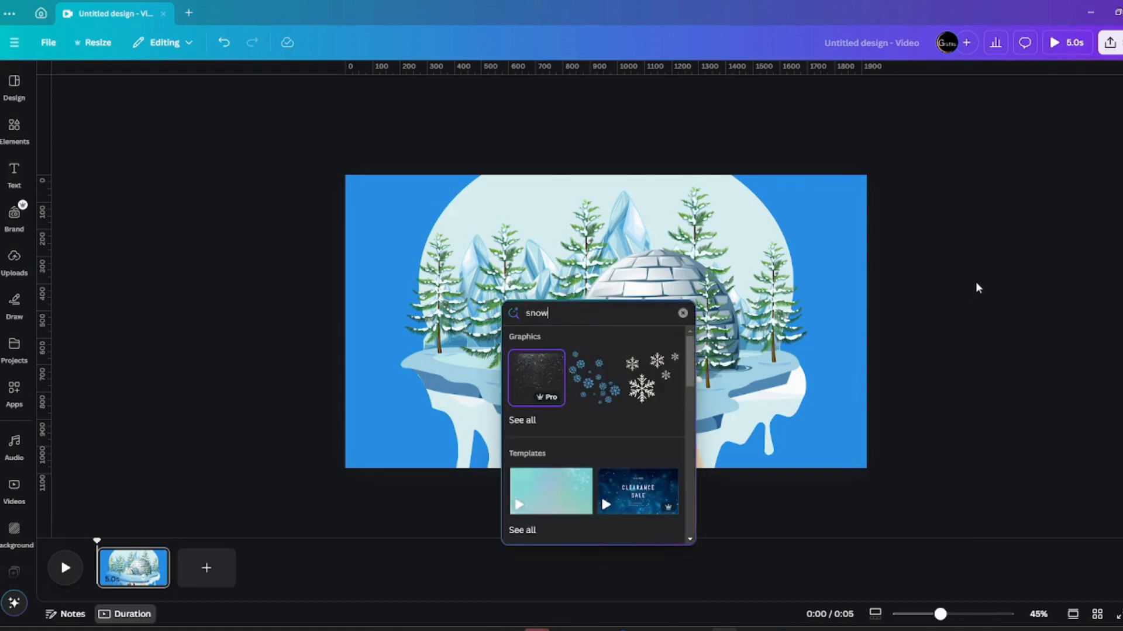
click(527, 422)
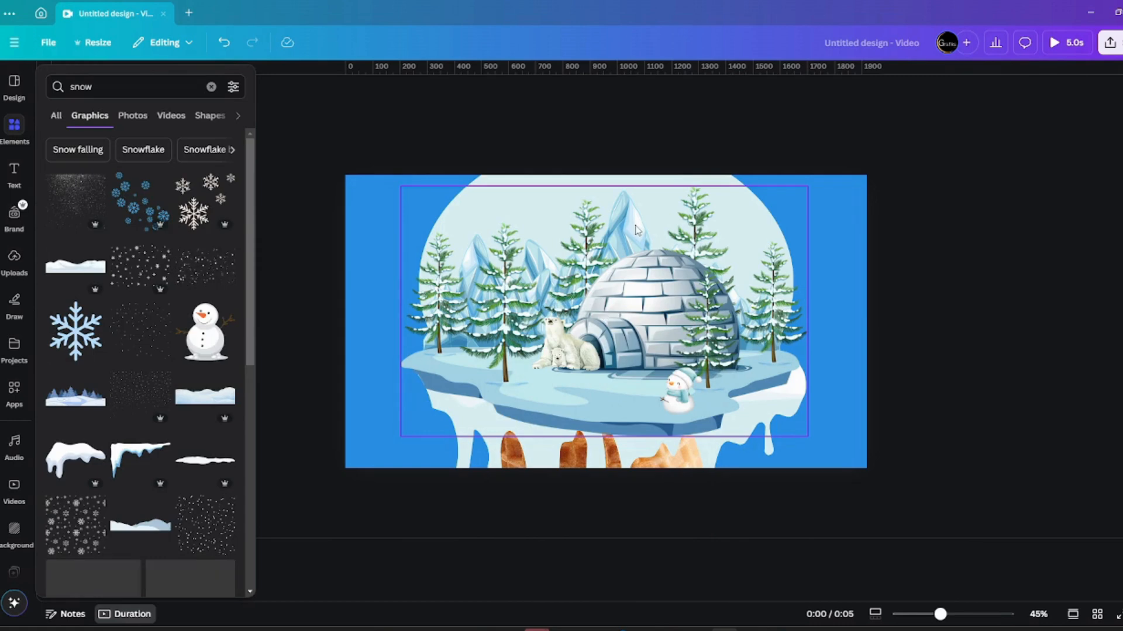
click(217, 273)
- Set the transparency of the pale oval dome behind the igloo to 57
click(724, 185)
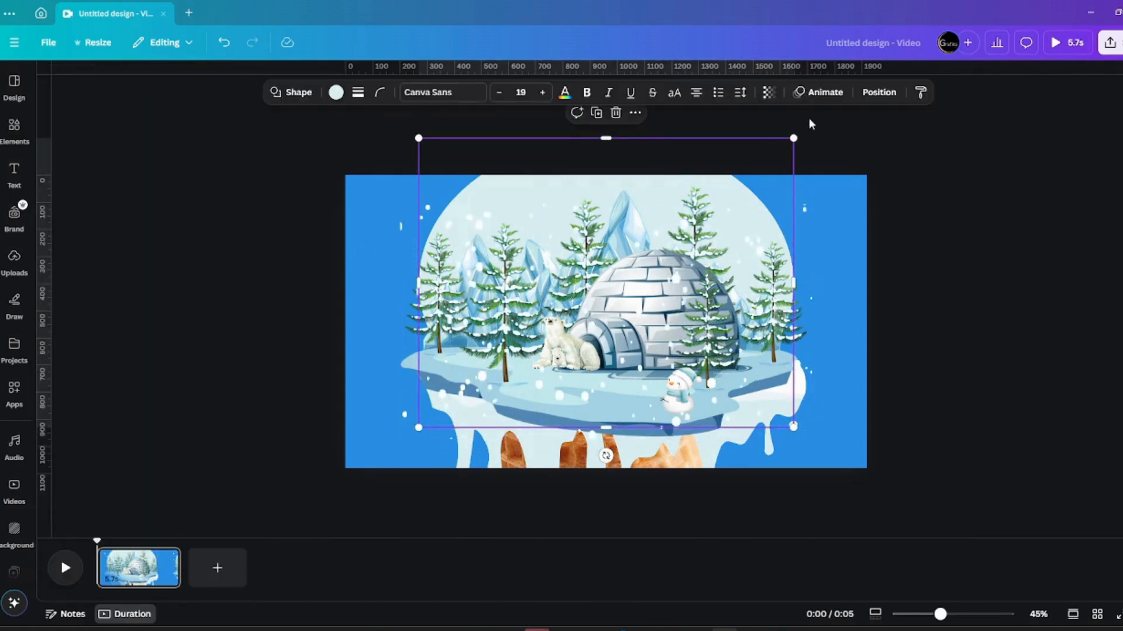
click(768, 92)
drag(797, 142, 769, 149)
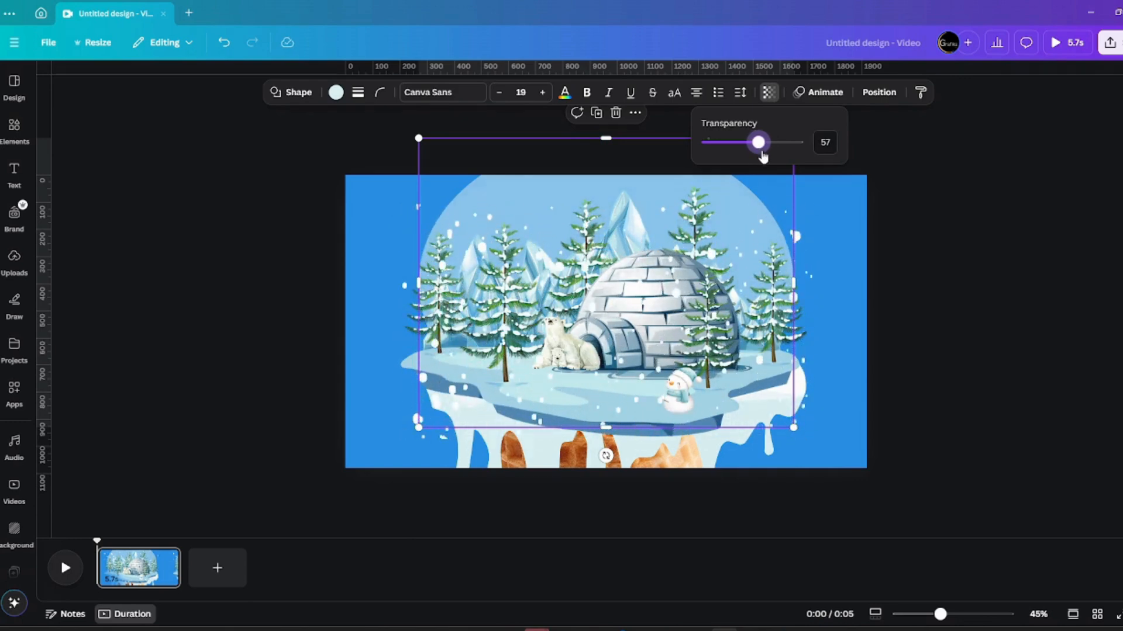
click(1054, 233)
- Shrink the falling snow graphic to fit within the dome's width and set its transparency to 59
click(752, 244)
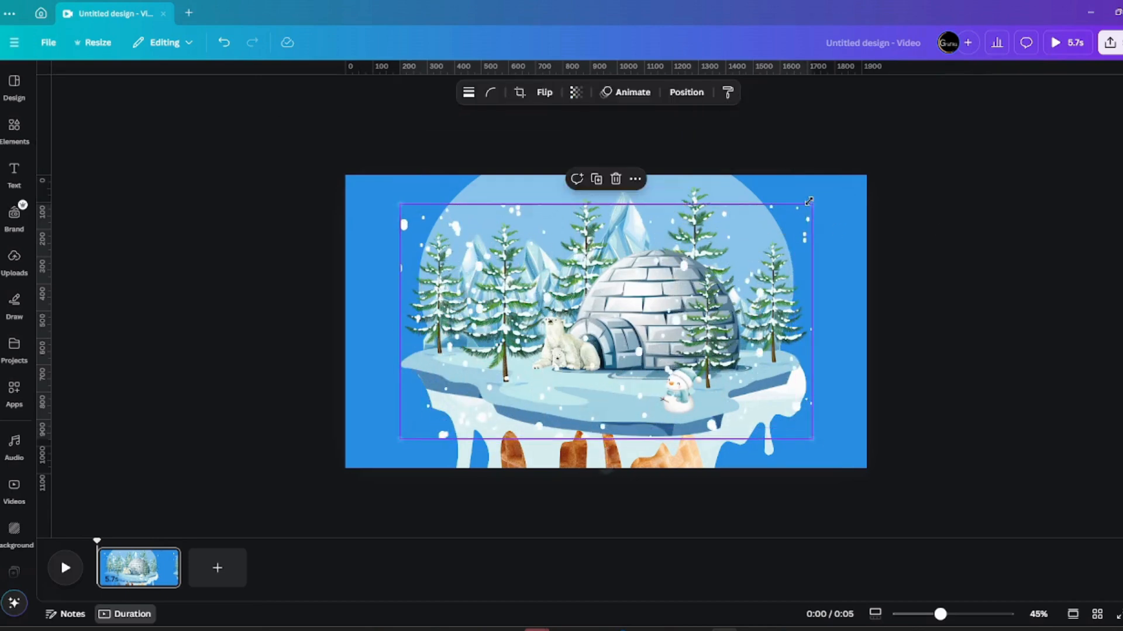
drag(811, 203, 786, 219)
click(576, 94)
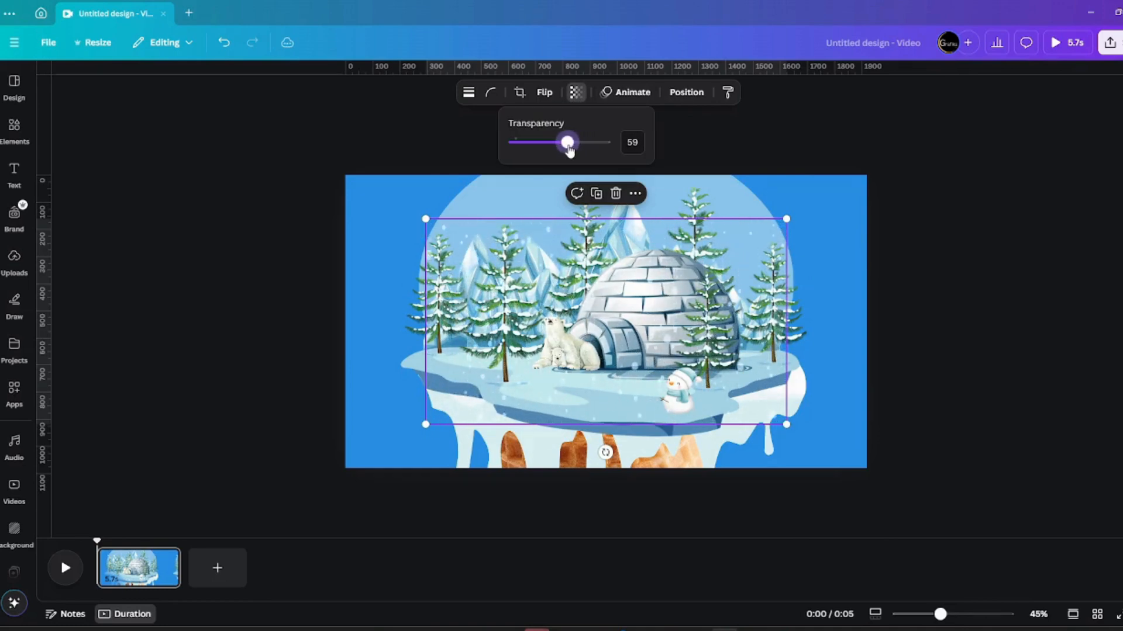
click(1031, 224)
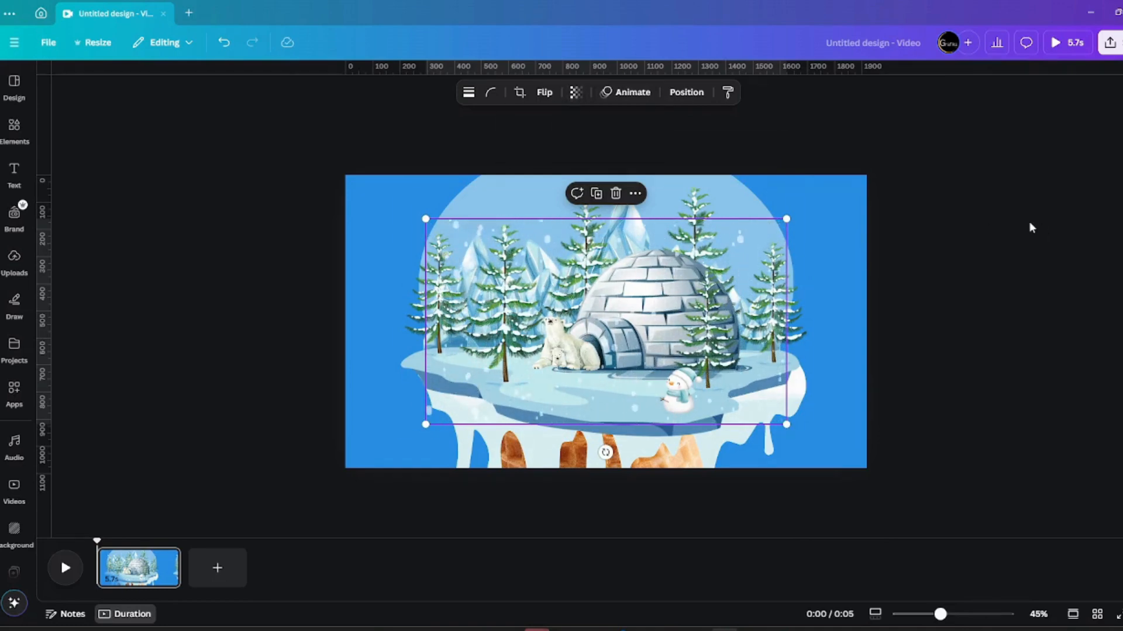
click(1027, 223)
- Duplicate the falling snow graphic and shrink the copy into the upper middle of the dome, against the page's upper edge
scroll(897, 255, up, 2)
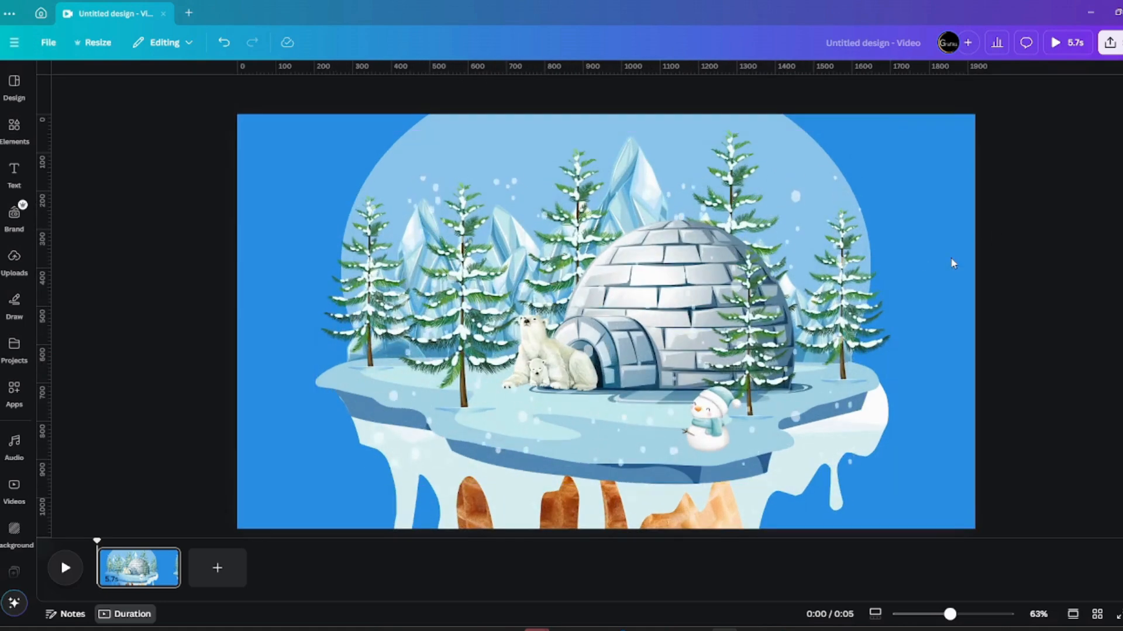
scroll(954, 264, down, 1)
drag(760, 393, 756, 338)
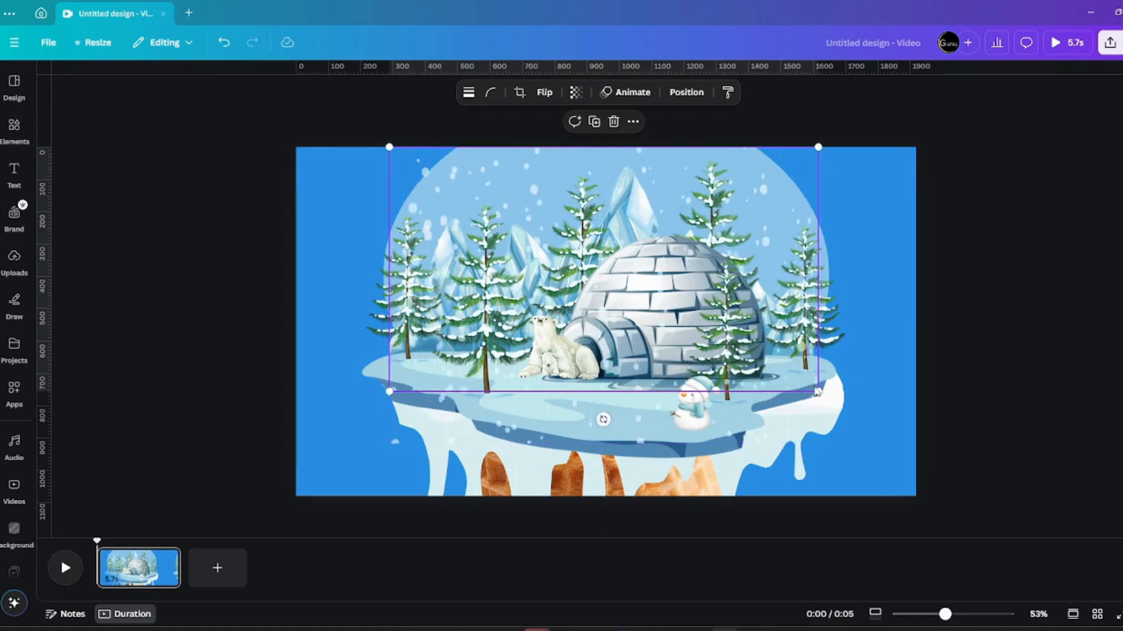
drag(818, 392, 761, 338)
drag(647, 258, 647, 225)
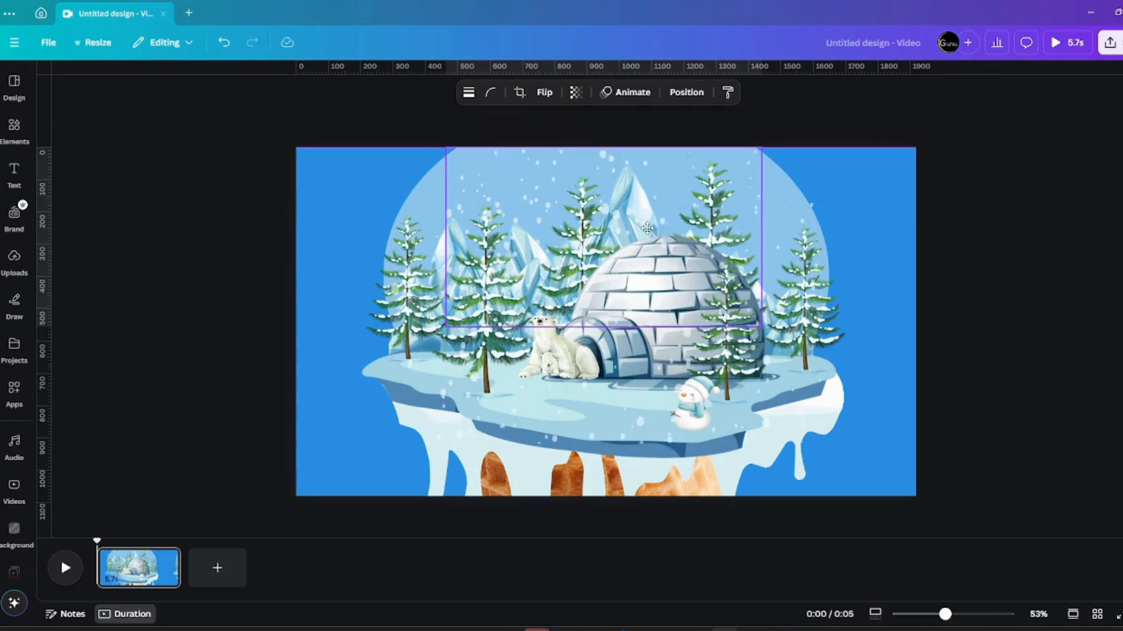
click(1006, 239)
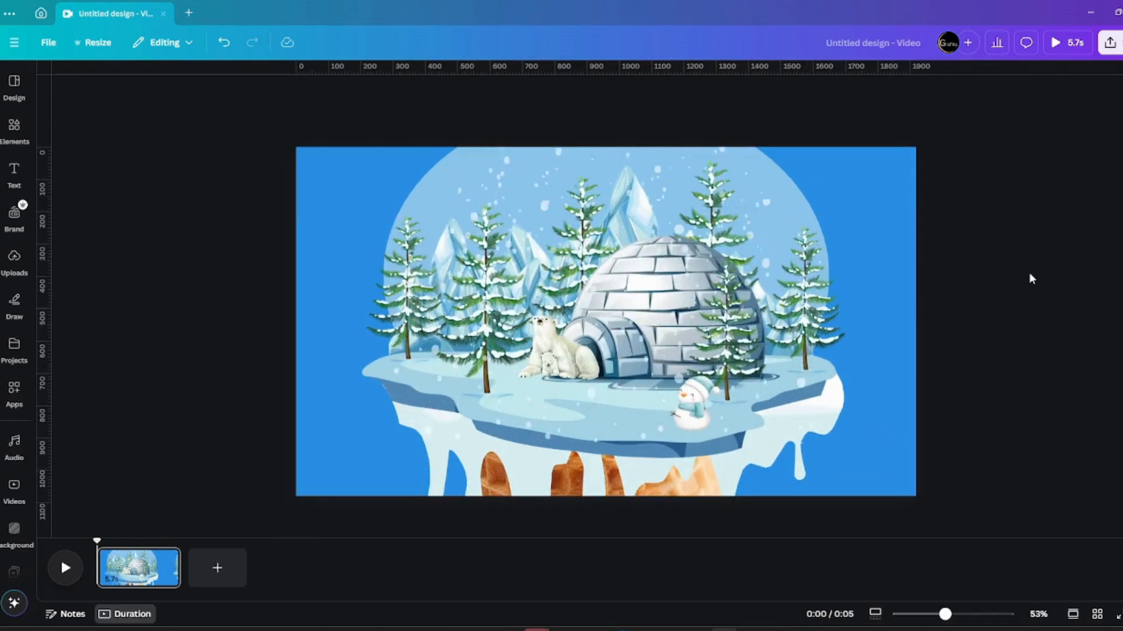
- Scale all elements of the illustration down together around their centre and shift them slightly upward on the page
drag(303, 173, 1005, 579)
scroll(887, 236, down, 3)
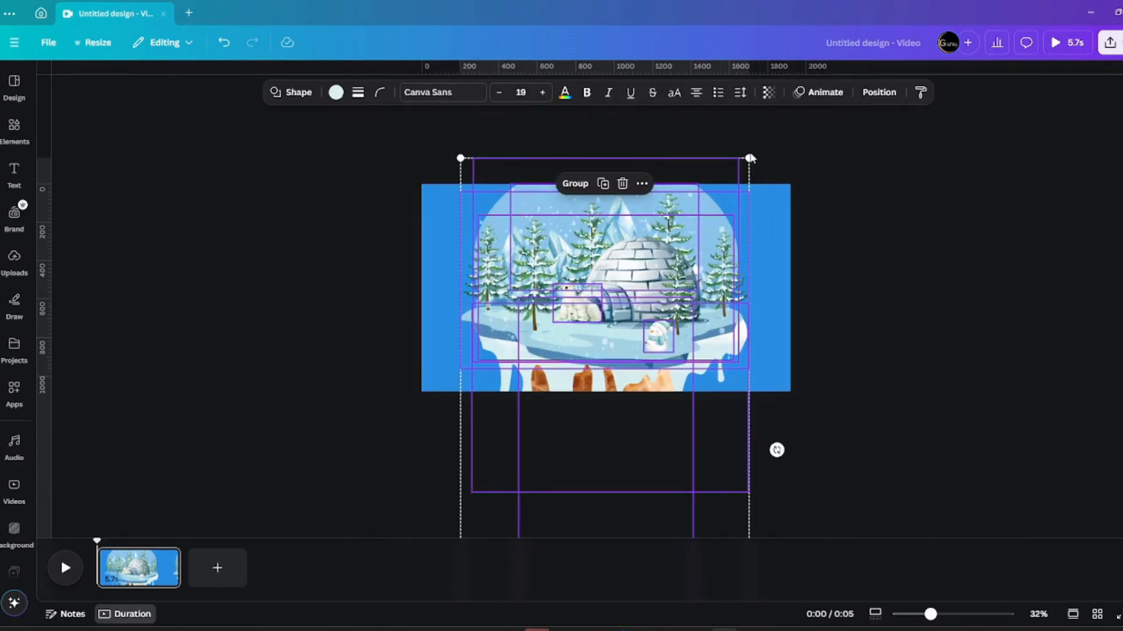
drag(748, 158, 724, 174)
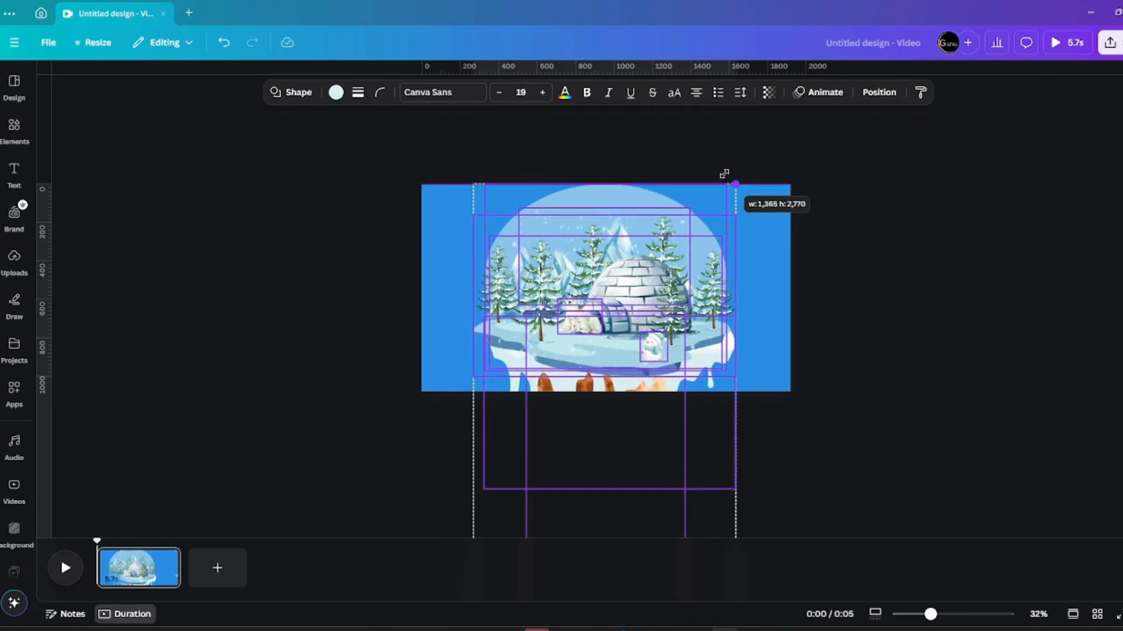
drag(720, 179, 732, 192)
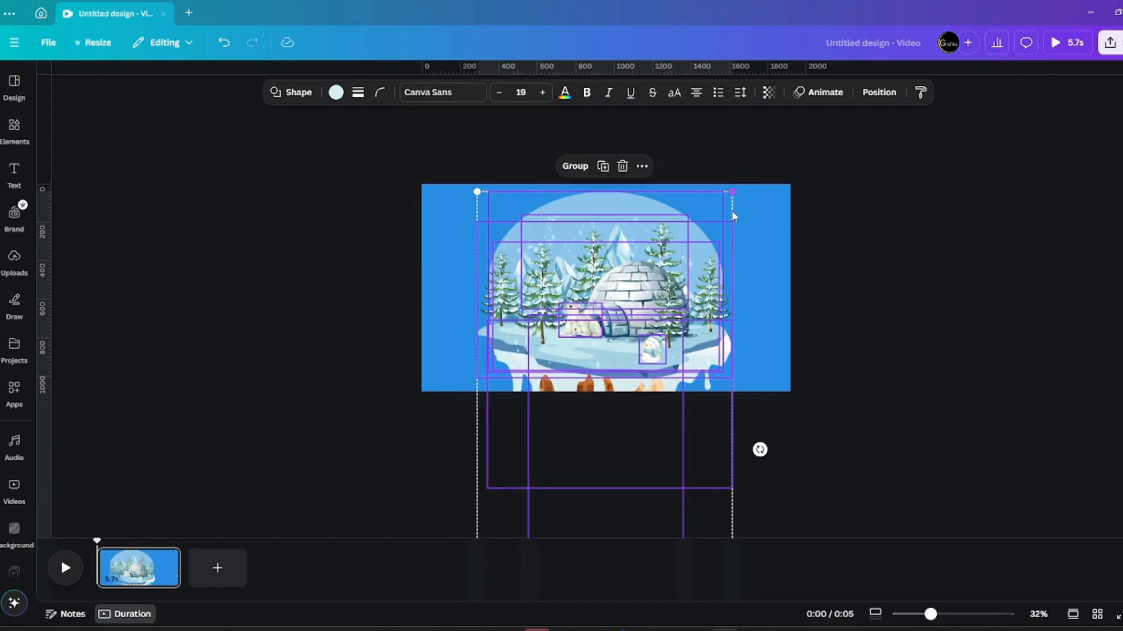
drag(682, 288, 680, 271)
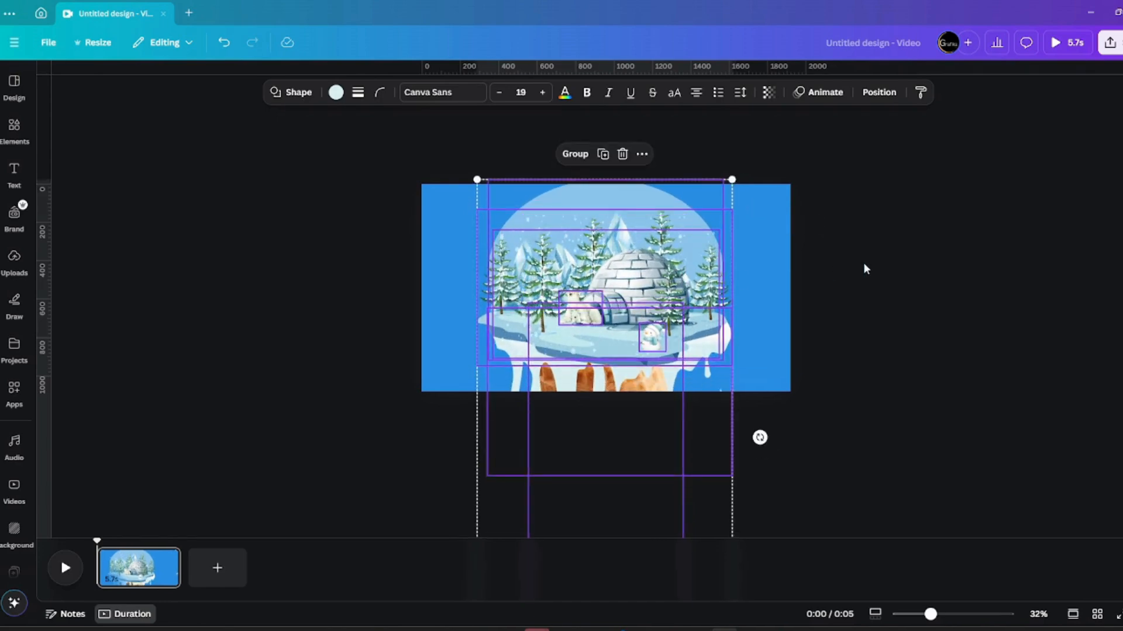
click(904, 251)
- Scale the whole illustration down slightly further so the dome's top fits just inside the page's upper edge
ctrl+scroll(904, 251, up, 3)
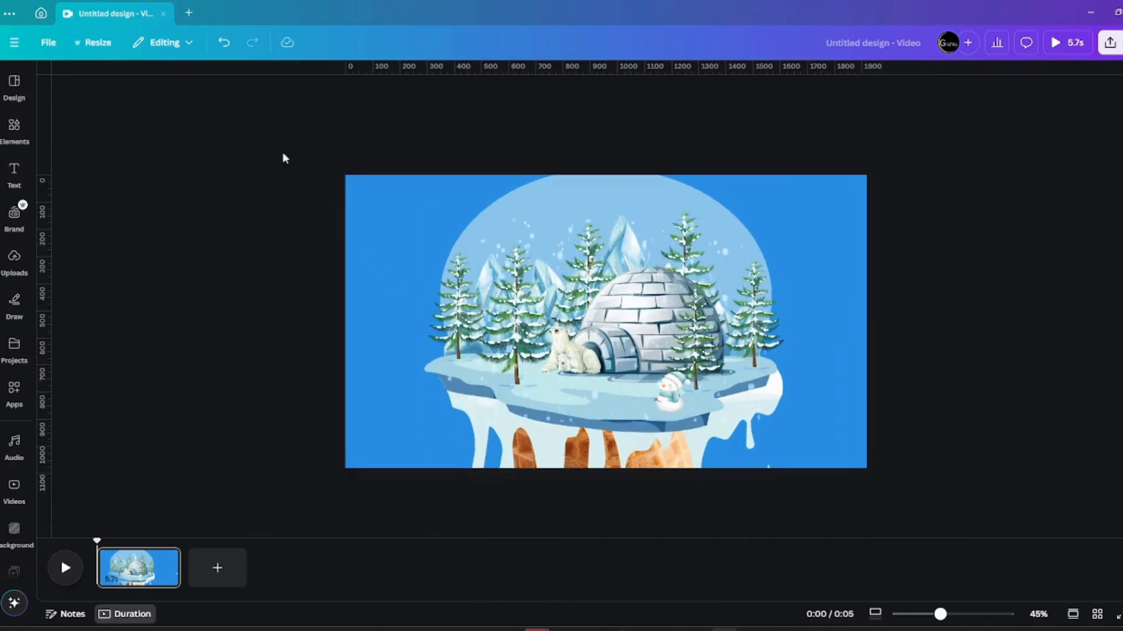
drag(283, 158, 826, 506)
drag(783, 169, 773, 183)
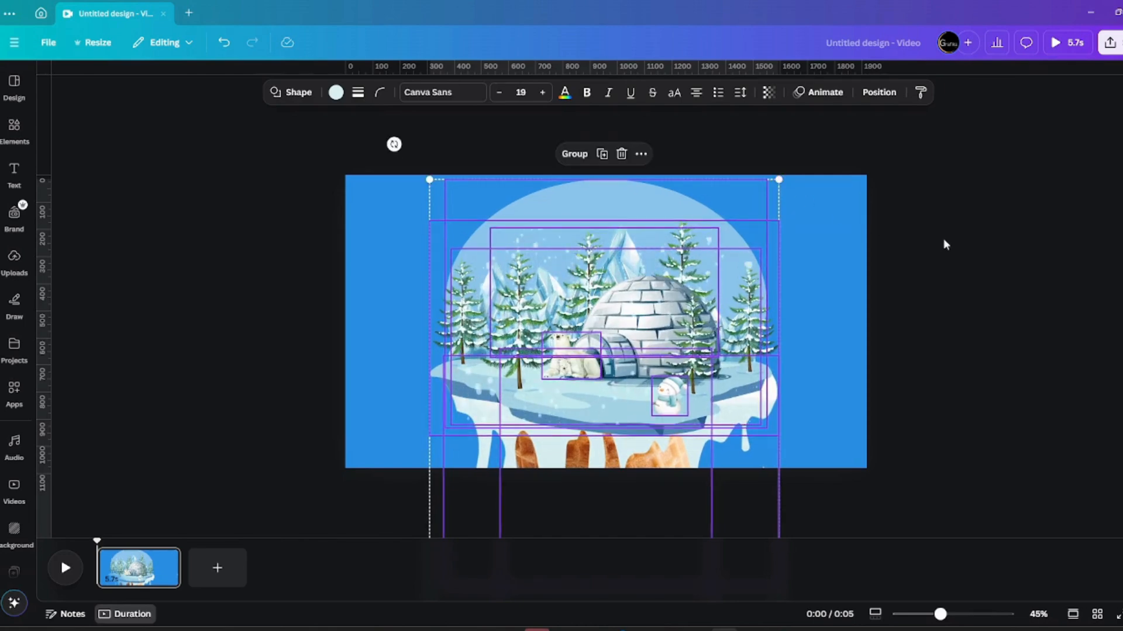
click(953, 250)
scroll(965, 274, up, 3)
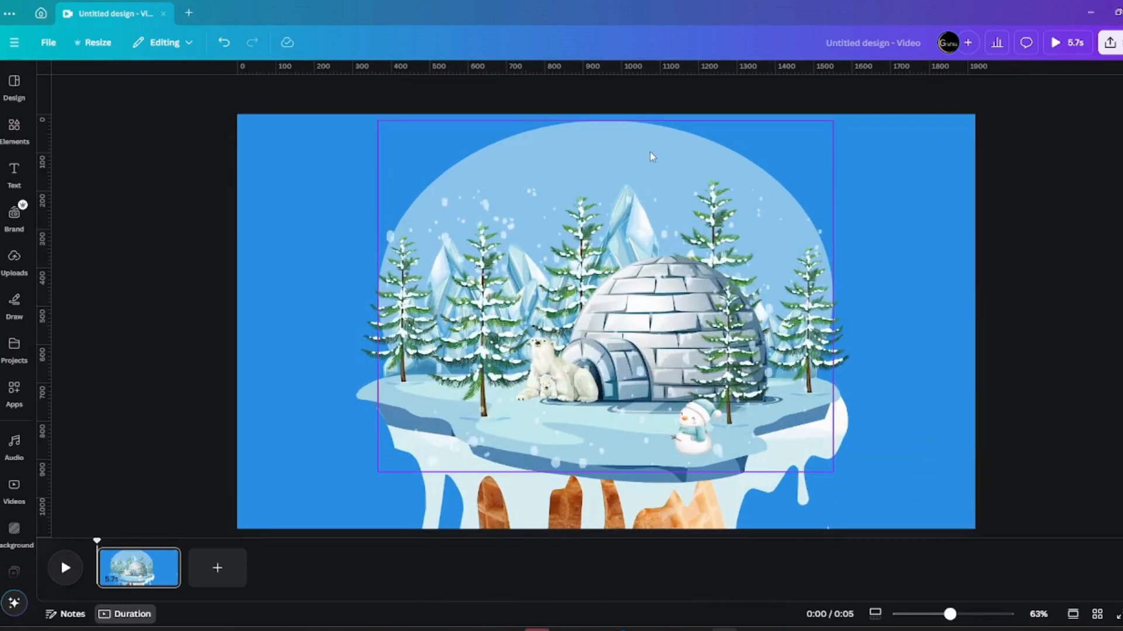
- Move the translucent dome slightly down so it sits lower over the igloo landscape
drag(654, 155, 654, 165)
scroll(918, 235, down, 3)
click(1042, 238)
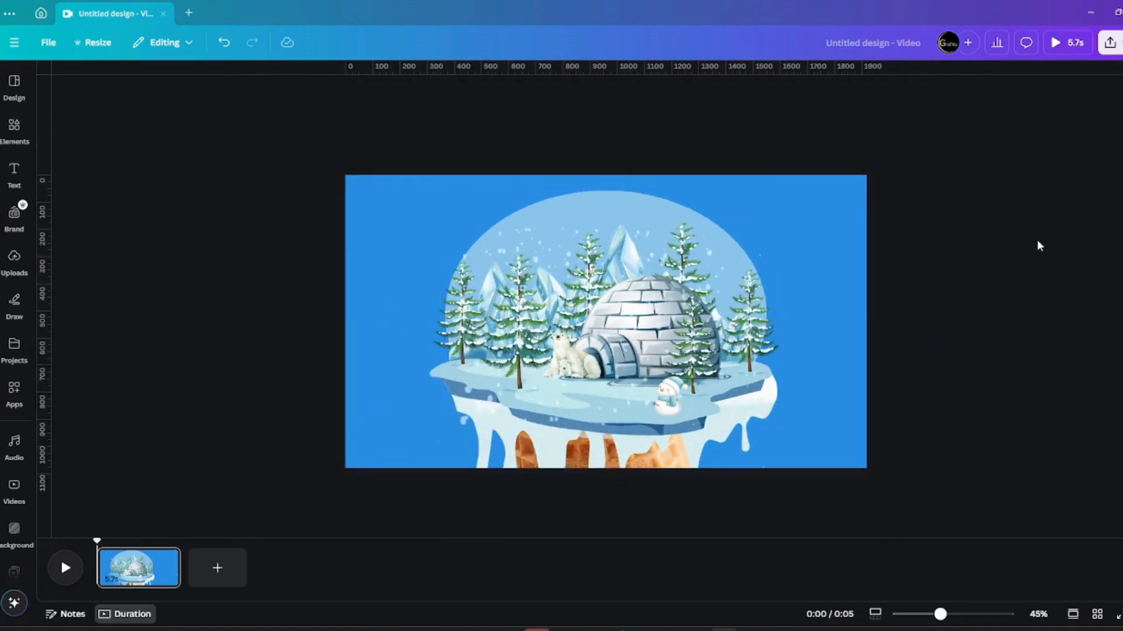
- Shrink the larger falling snow graphic slightly so it stays within the dome's sides
scroll(990, 254, up, 1)
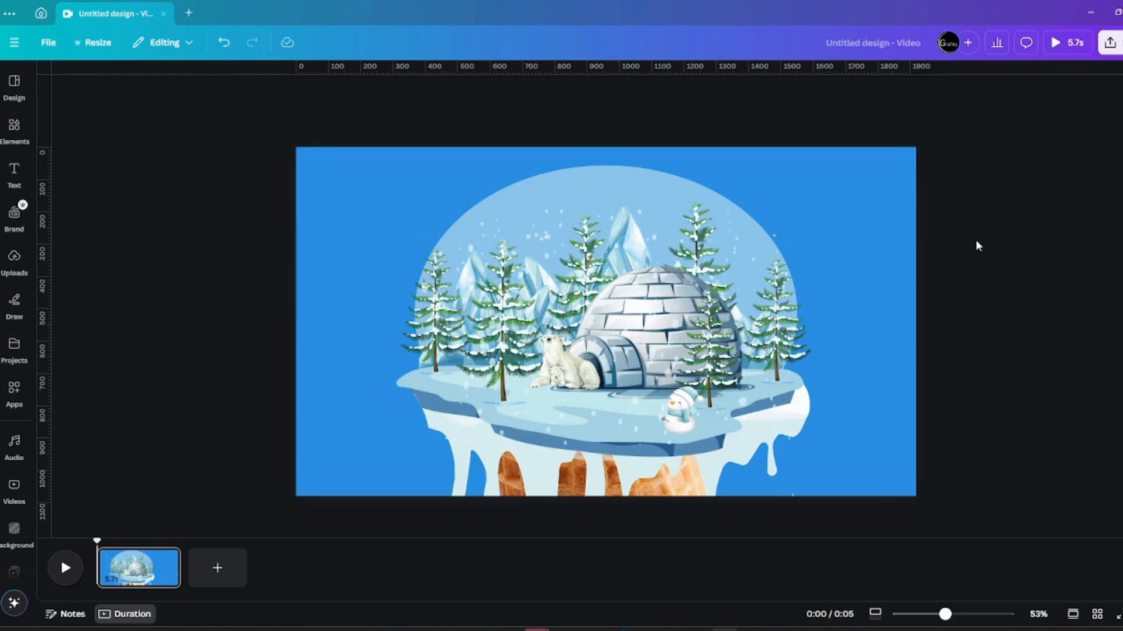
scroll(919, 230, up, 2)
click(823, 260)
drag(867, 217, 848, 229)
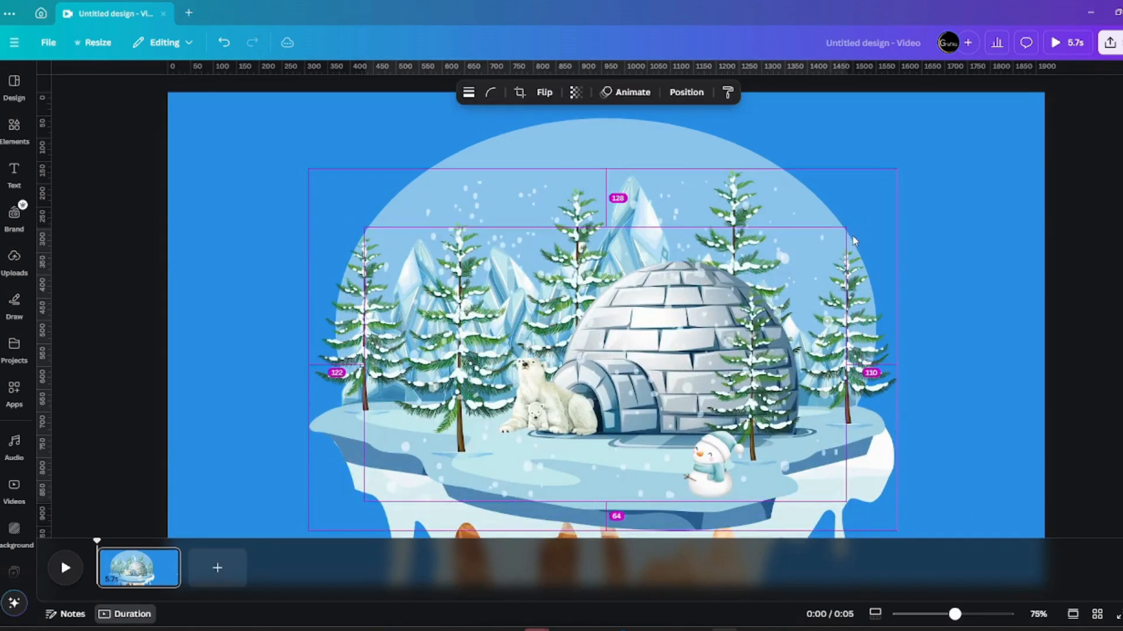
scroll(993, 264, down, 1)
click(1077, 221)
- Search for sky and show all matching graphics
key(/)
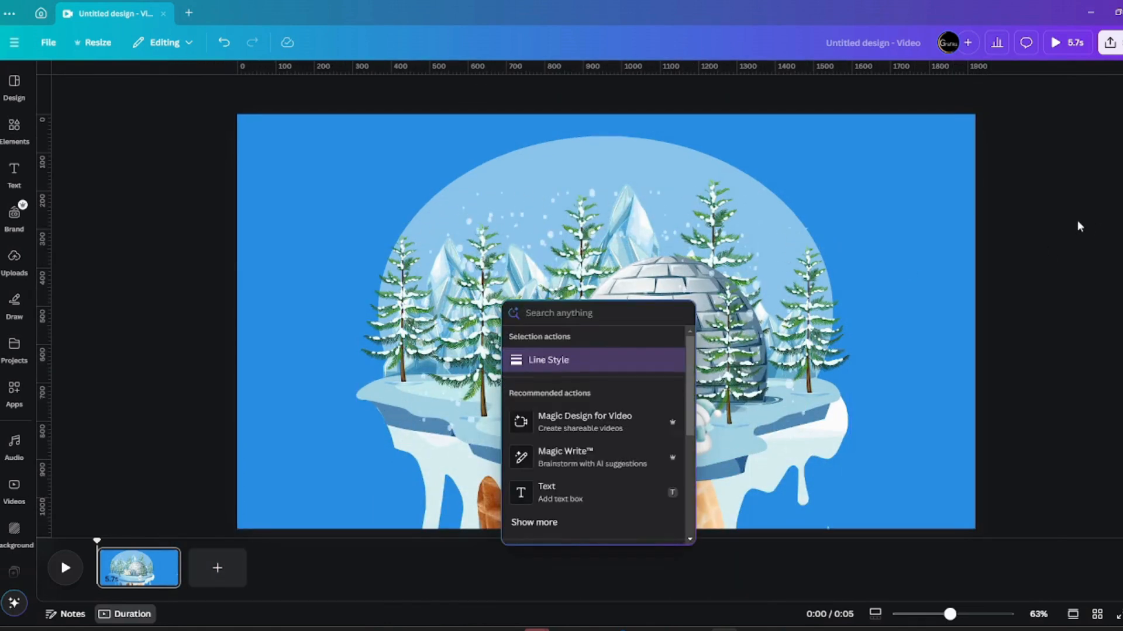
text(sky)
key(Return)
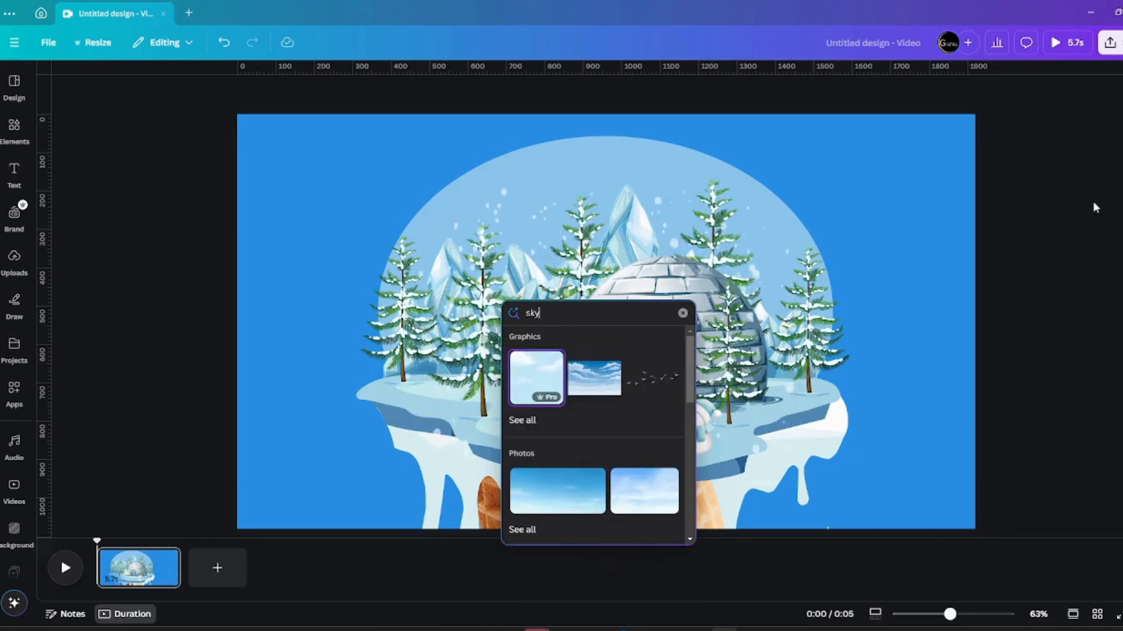
click(522, 422)
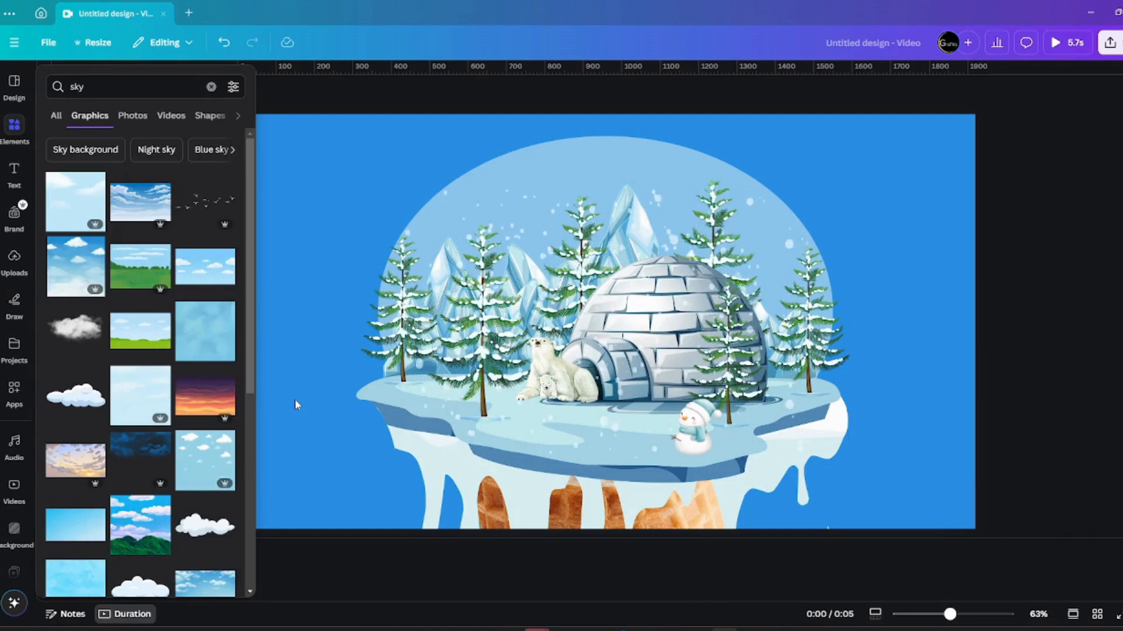
- Search the graphics for clouds and add a realistic fluffy white cloud to the page
text(/clouds)
key(Return)
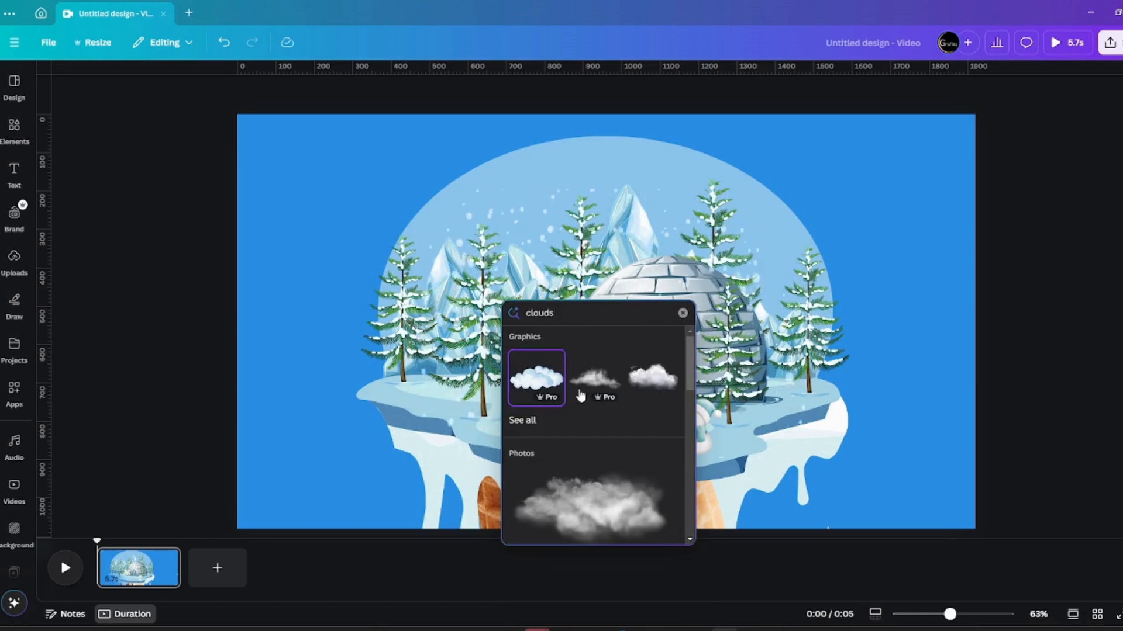
click(522, 420)
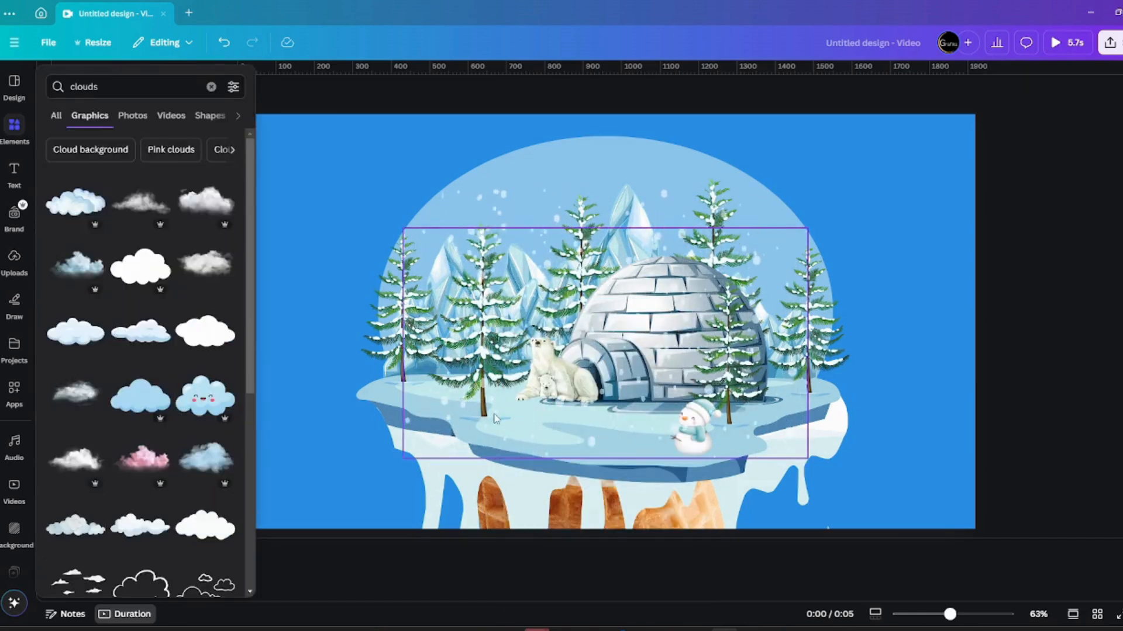
scroll(138, 438, down, 3)
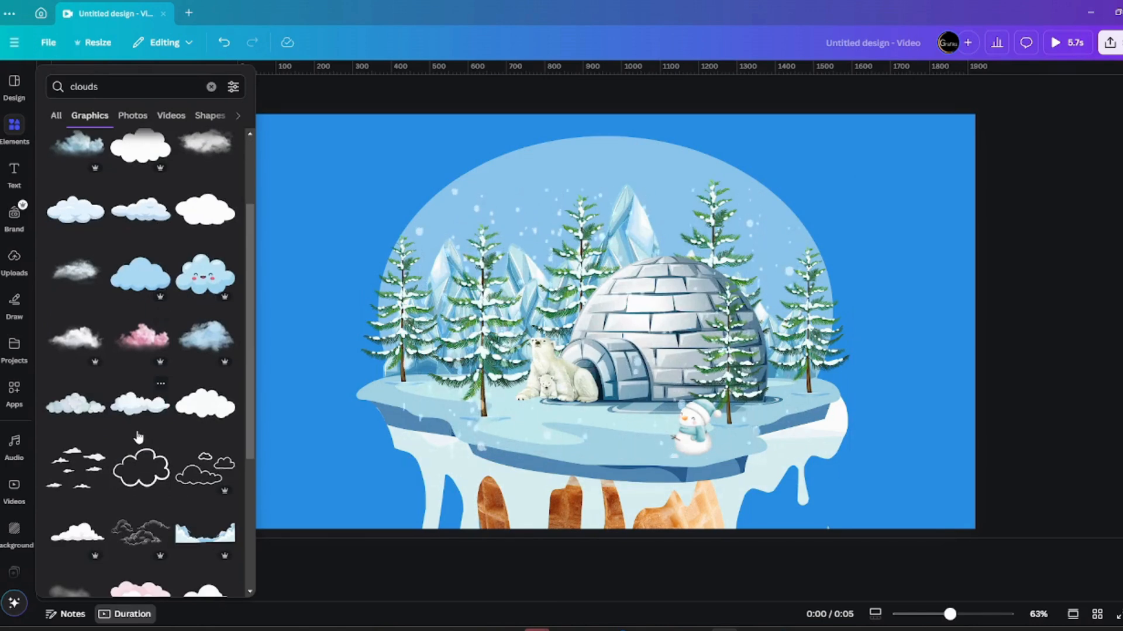
scroll(139, 437, down, 1)
scroll(138, 437, up, 1)
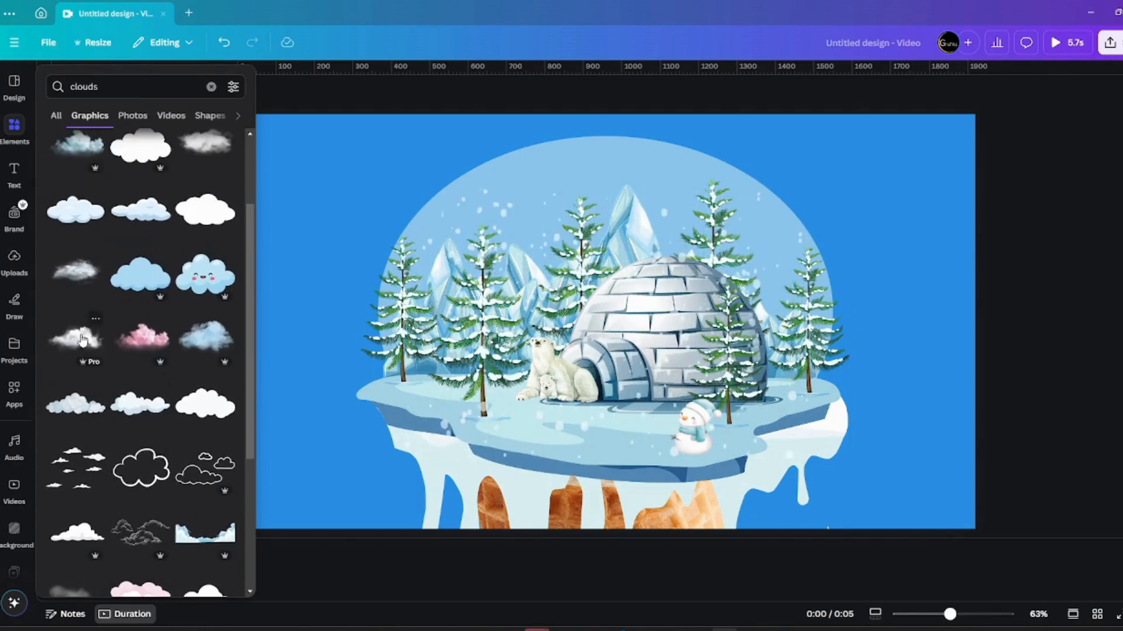
click(82, 339)
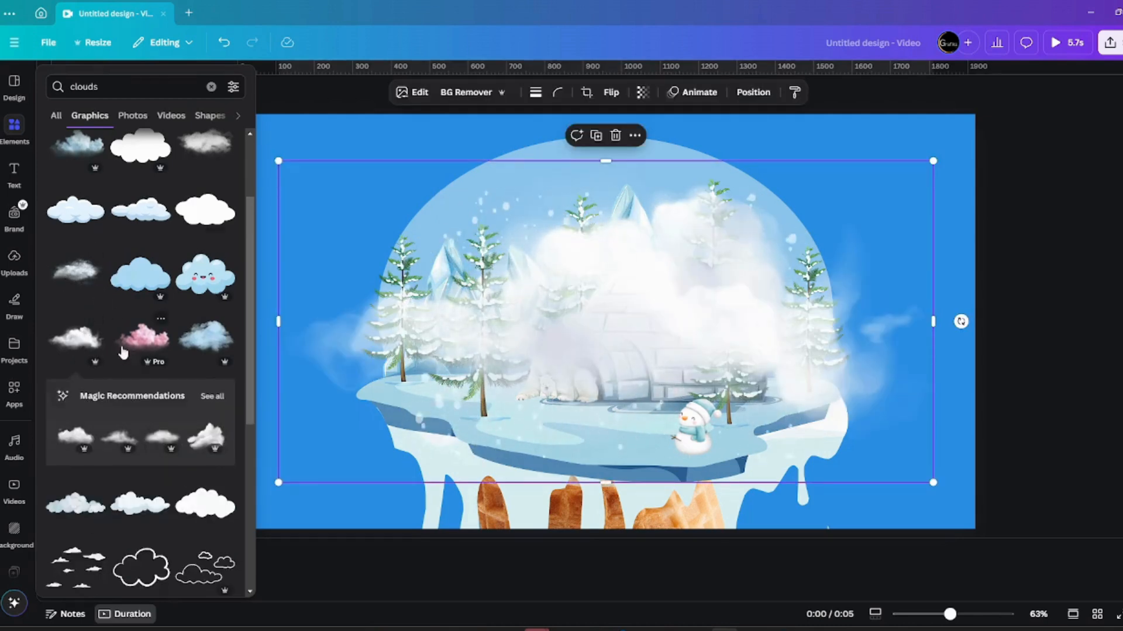
- Add a second soft white cloud in the page's upper-right corner and move the first cloud to the lower-left corner
scroll(126, 363, down, 6)
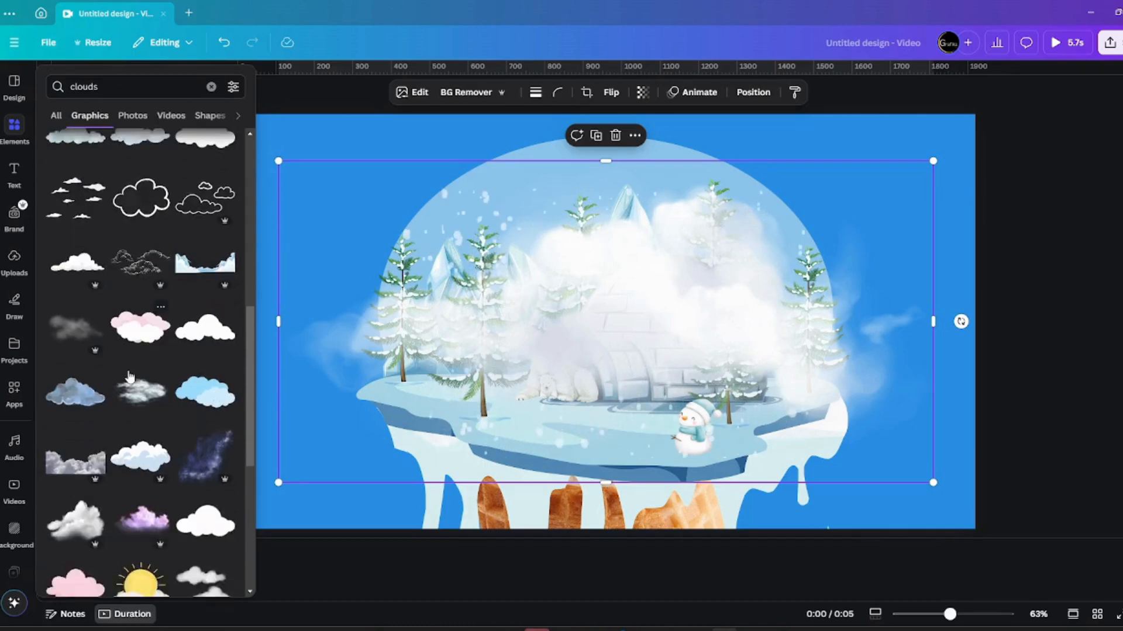
scroll(129, 377, down, 5)
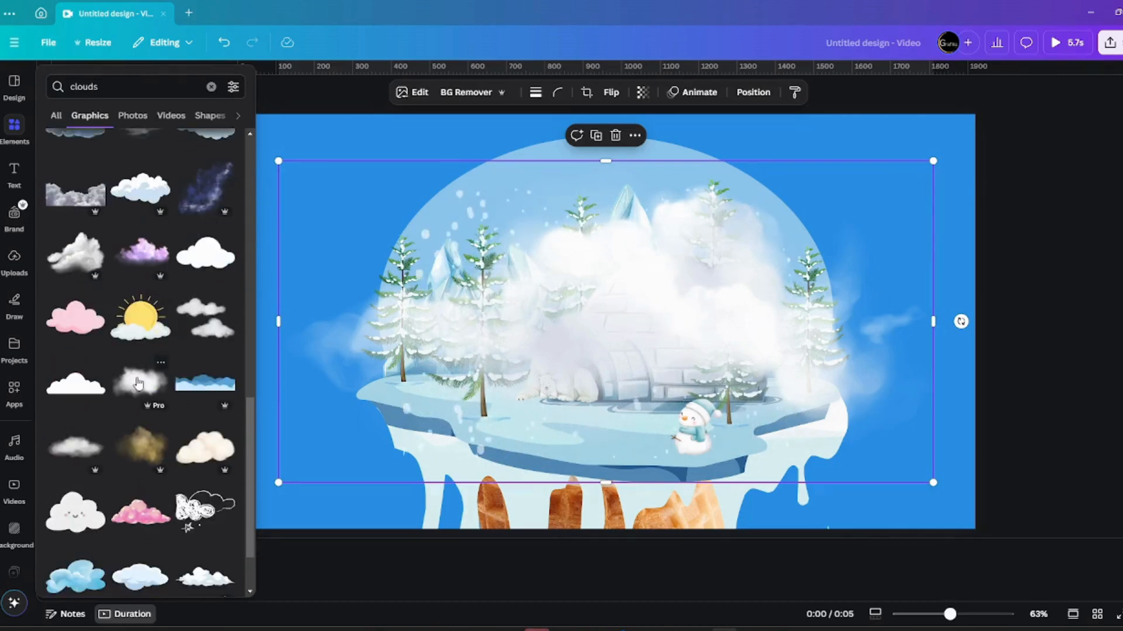
drag(138, 383, 1026, 122)
drag(629, 318, 171, 419)
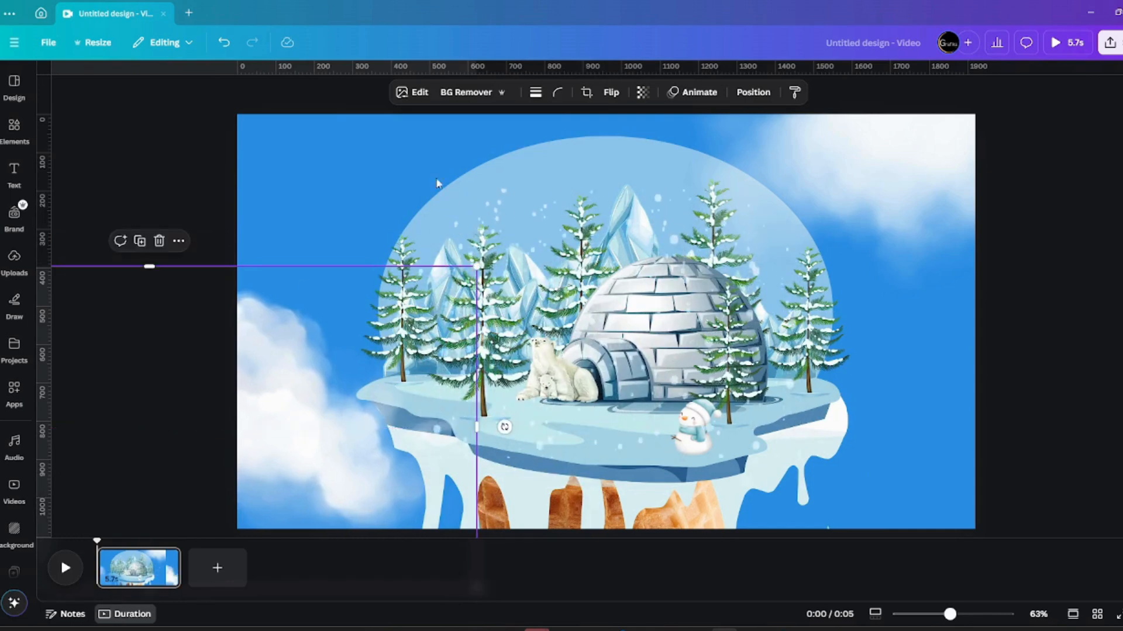
- Make the lower-left and upper-right clouds partly transparent
click(643, 104)
drag(655, 144, 637, 149)
click(850, 145)
click(643, 92)
- Create small copies of the lower-left cloud and place them in the page's lower-right and upper-left corners
drag(526, 308, 659, 207)
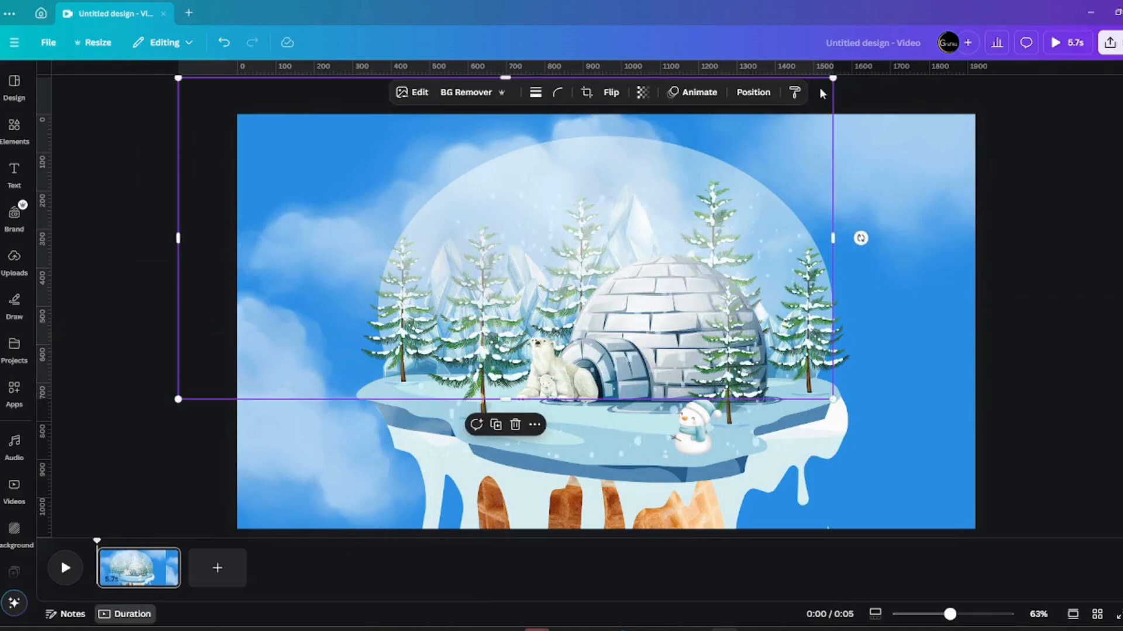
drag(830, 78, 607, 183)
drag(546, 208, 969, 464)
drag(354, 178, 308, 156)
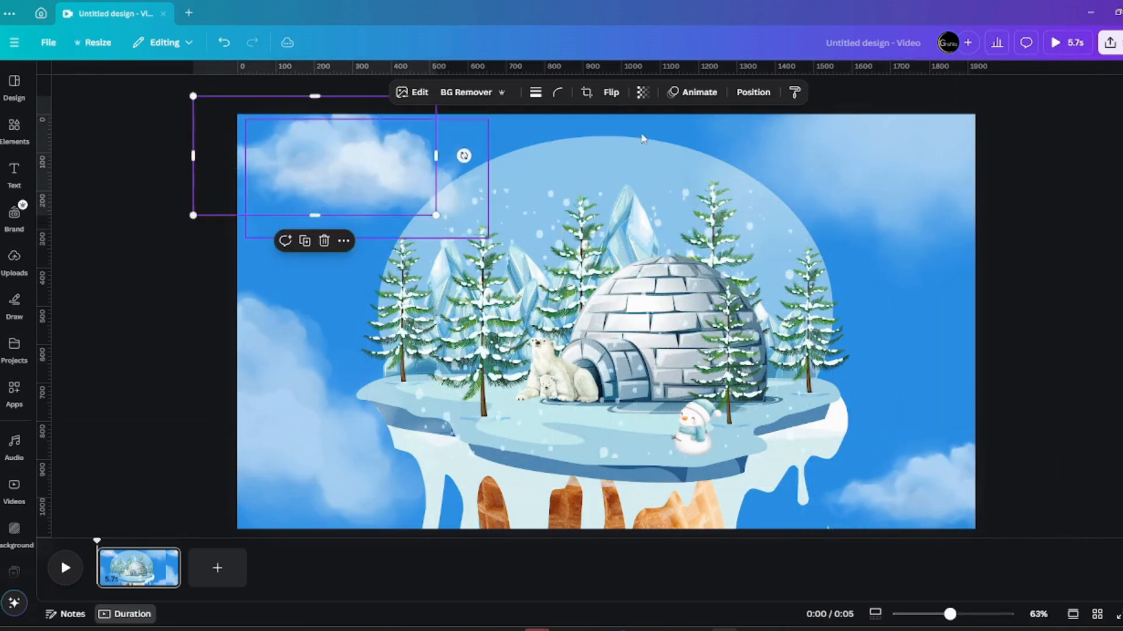
- Reposition the upper-right cloud to reach further down the page's edge and set its transparency to 34
click(1076, 206)
drag(1056, 205, 1018, 229)
click(642, 92)
click(635, 142)
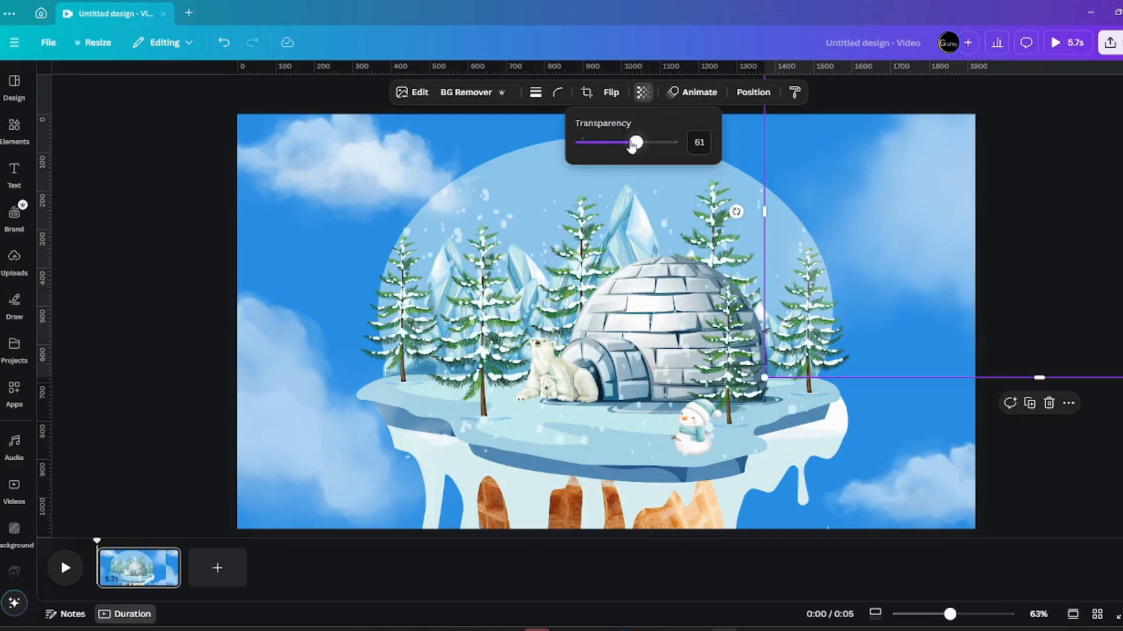
drag(633, 145, 613, 148)
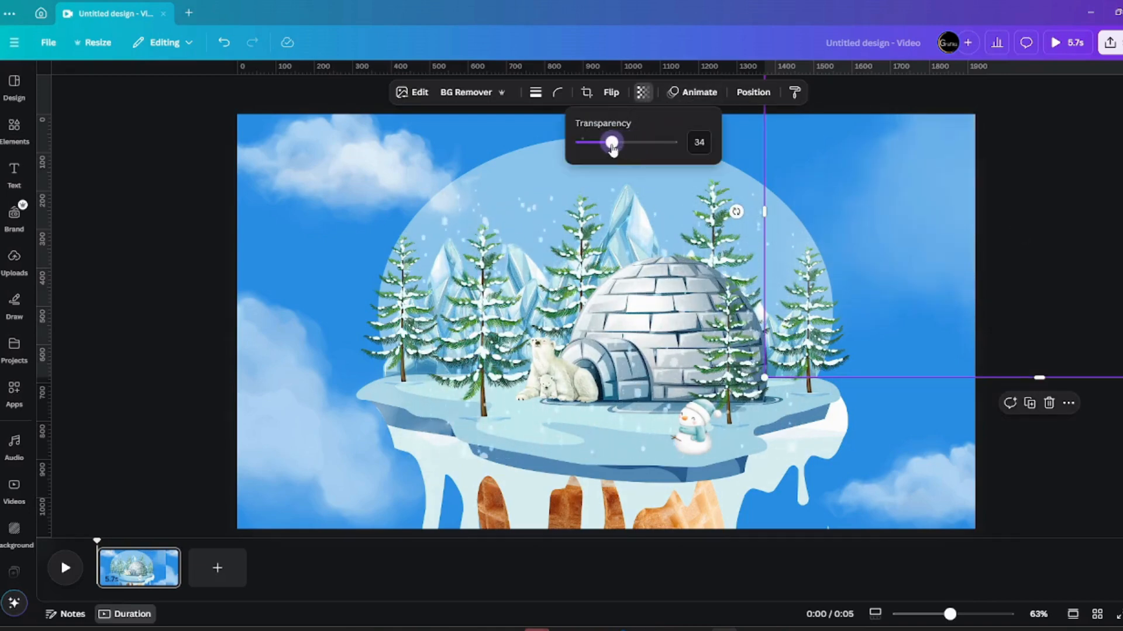
- Set the large lower-left cloud's transparency to 47
click(321, 363)
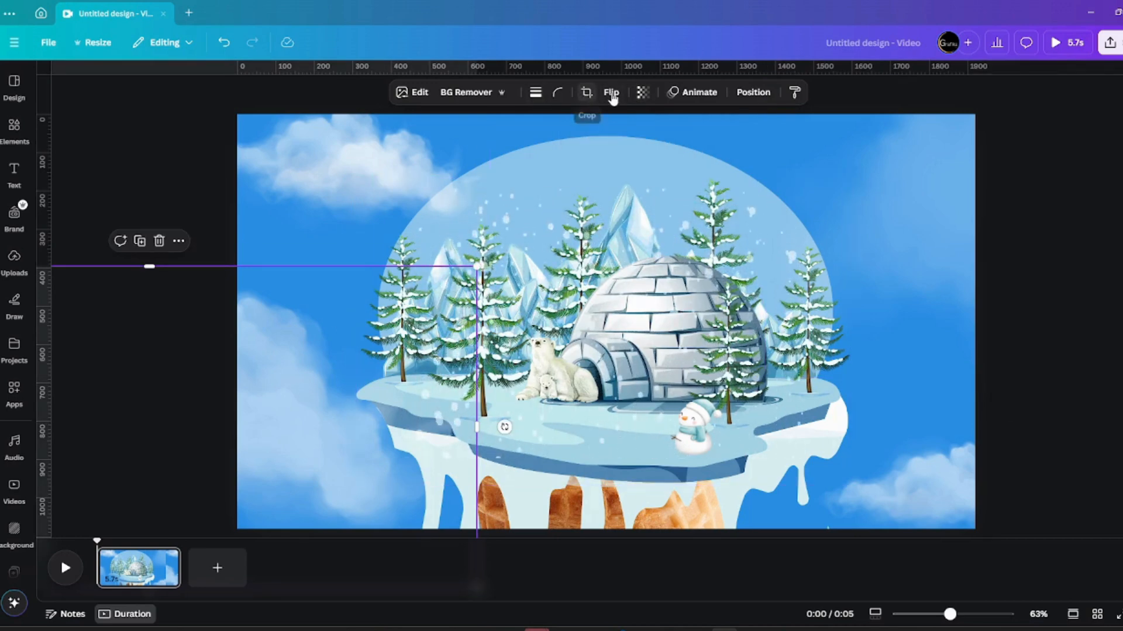
click(642, 92)
mouse_move(641, 155)
mouse_down()
mouse_move(607, 155)
mouse_move(623, 155)
mouse_up()
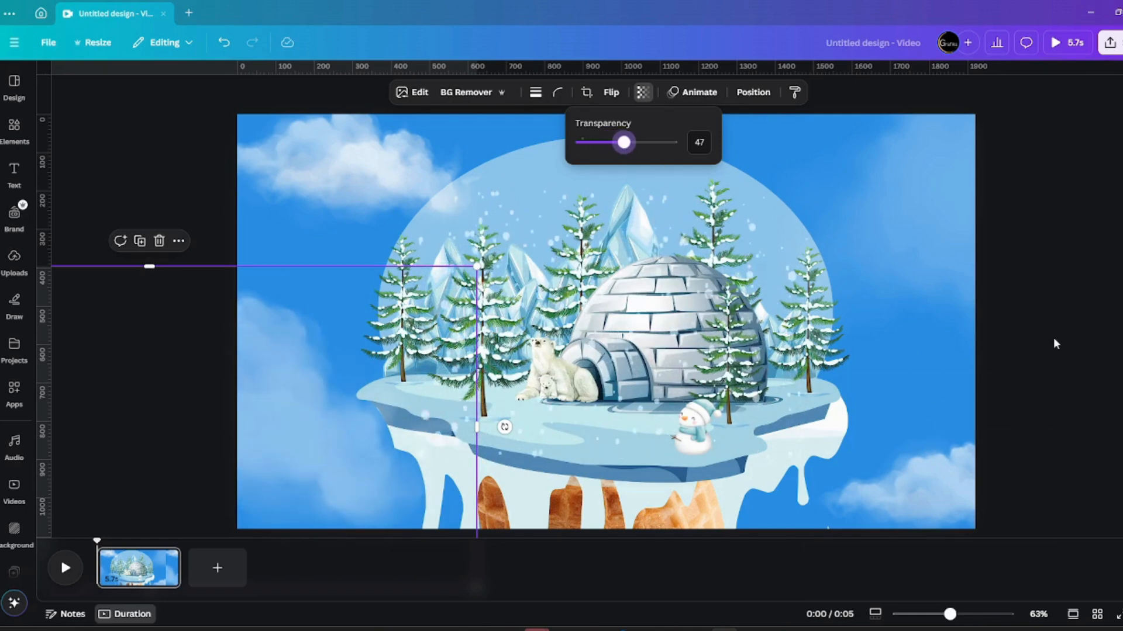
click(1051, 297)
- Recolour the dome white and stretch it taller so its top nearly reaches the page's upper edge
click(625, 173)
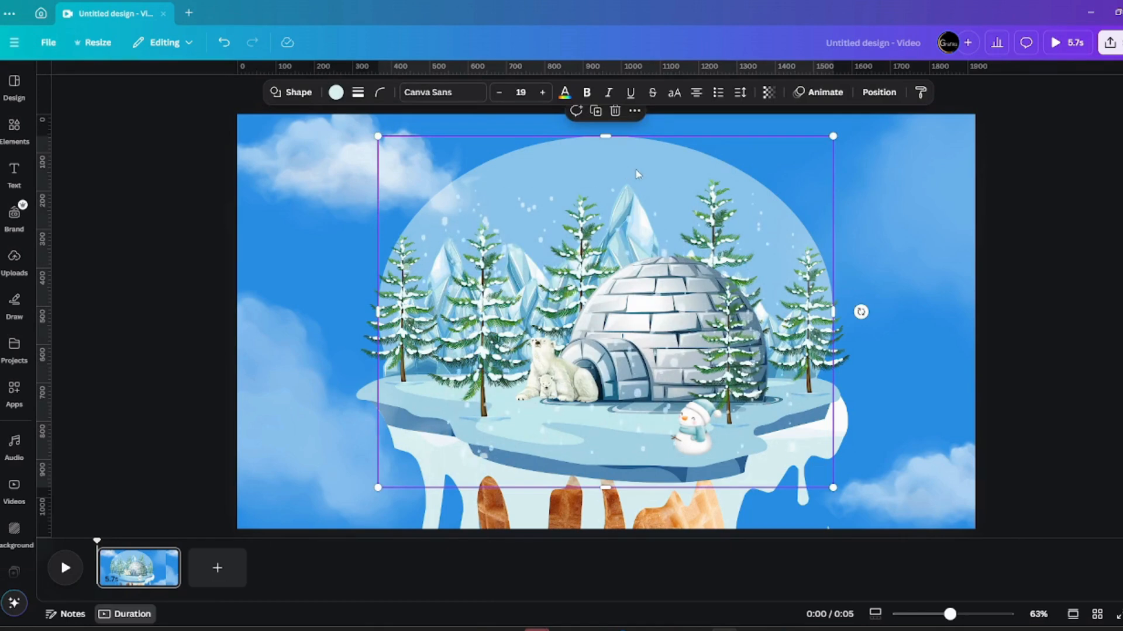
click(335, 93)
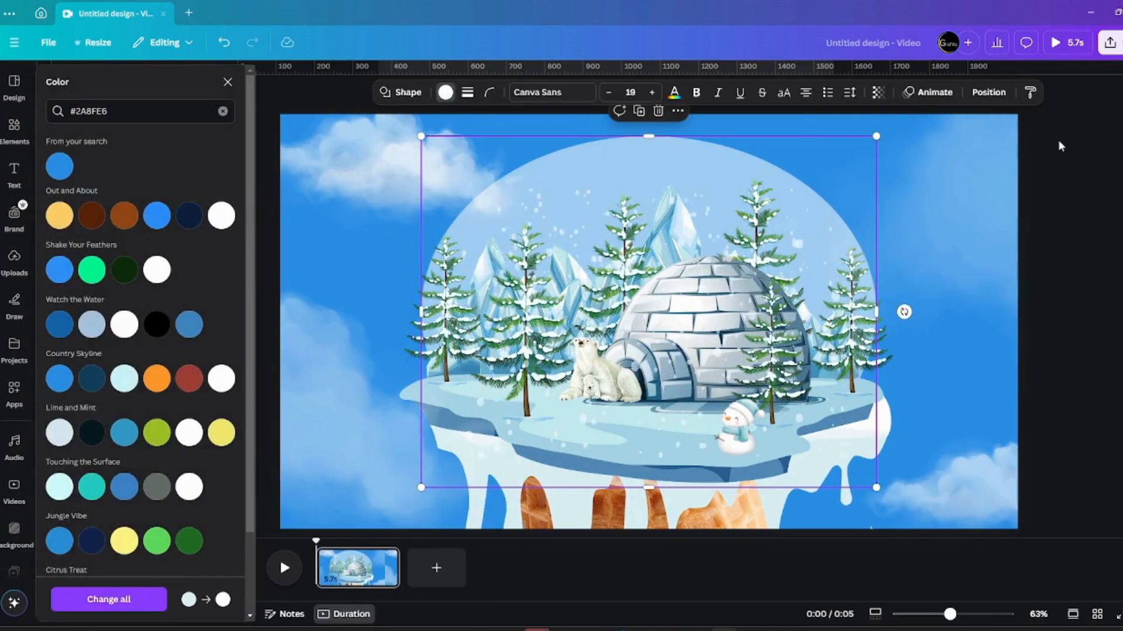
drag(647, 136, 648, 120)
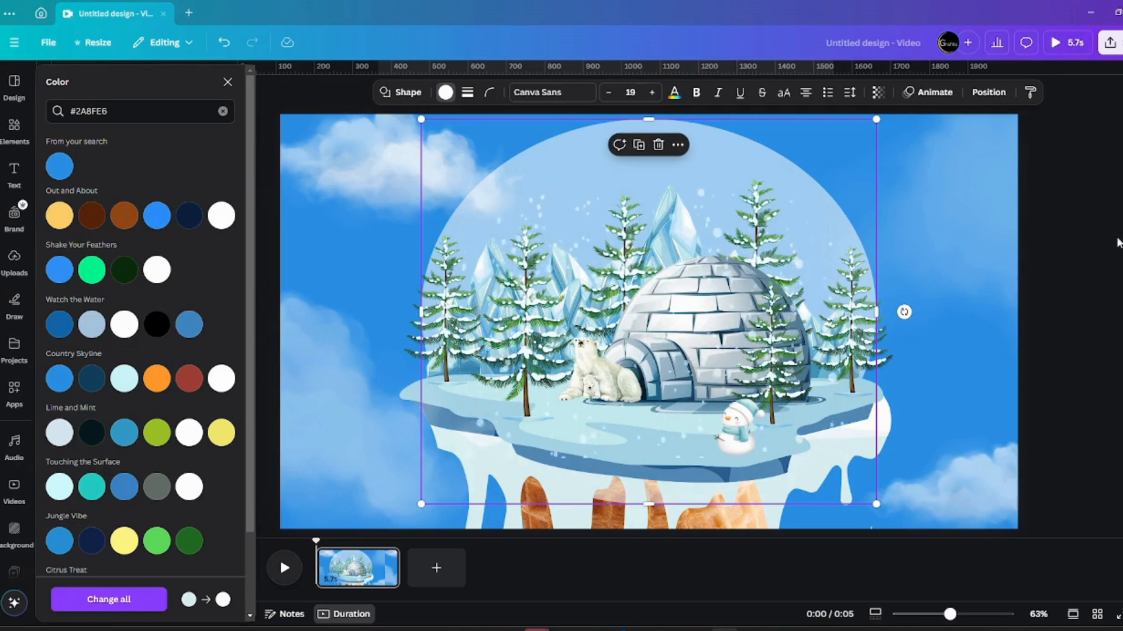
click(1116, 233)
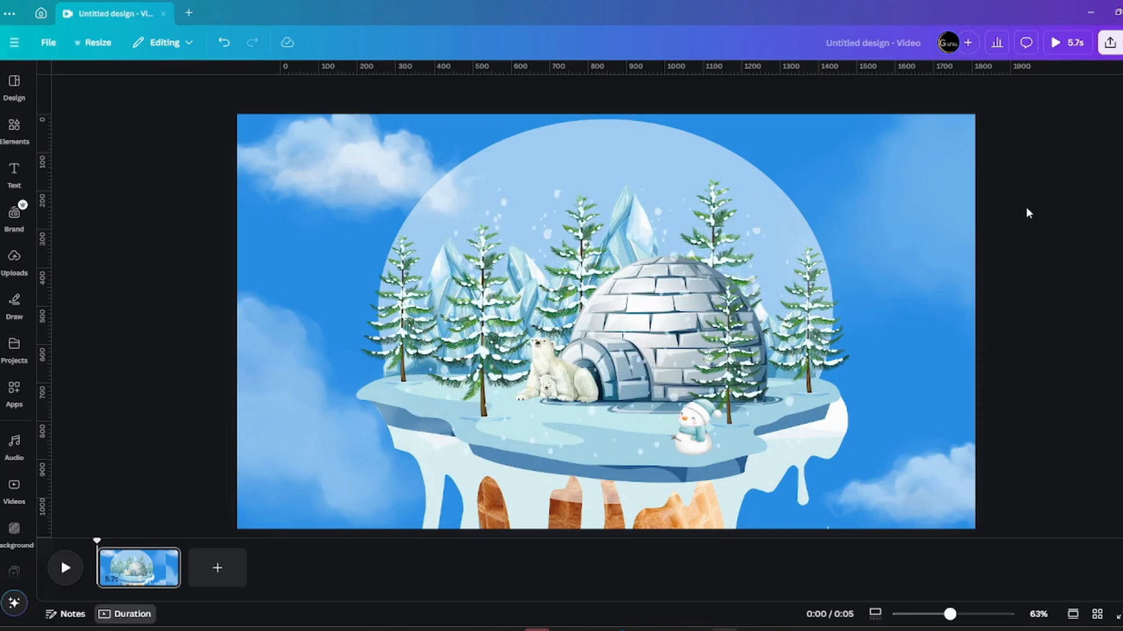
- Apply the Drift animation to the corner clouds and play the video preview
click(942, 177)
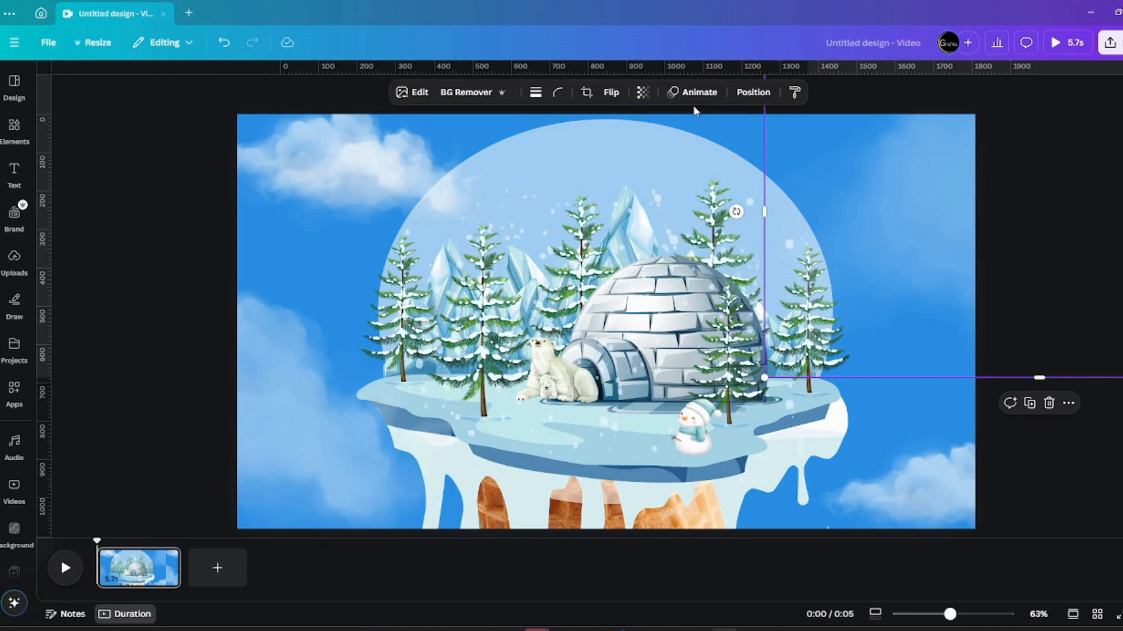
click(696, 92)
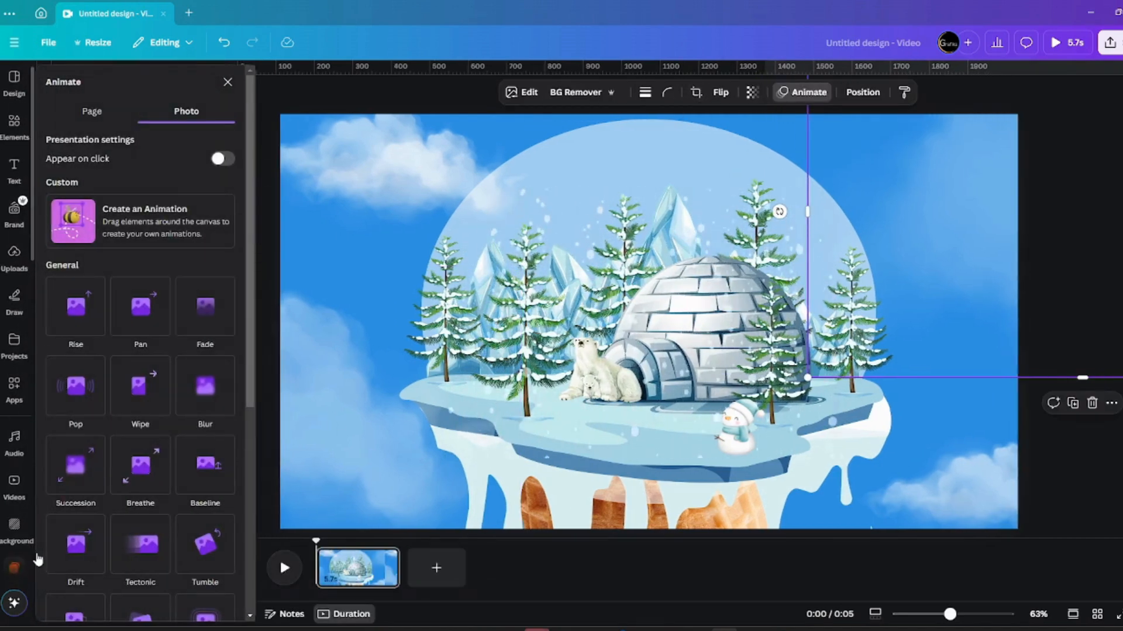
click(71, 562)
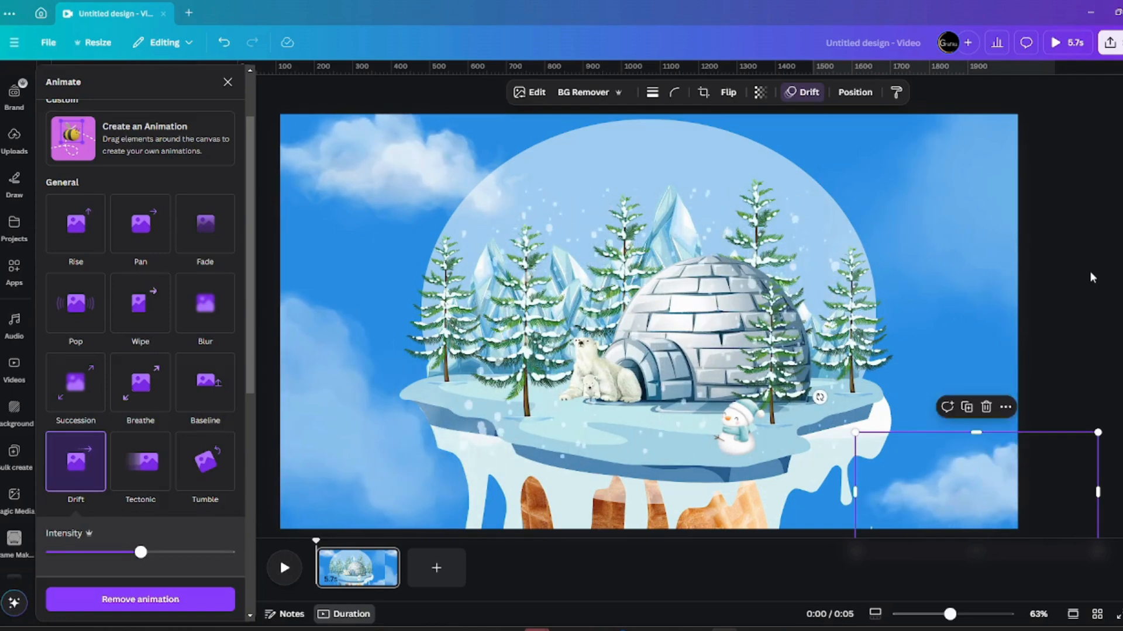
key(Escape)
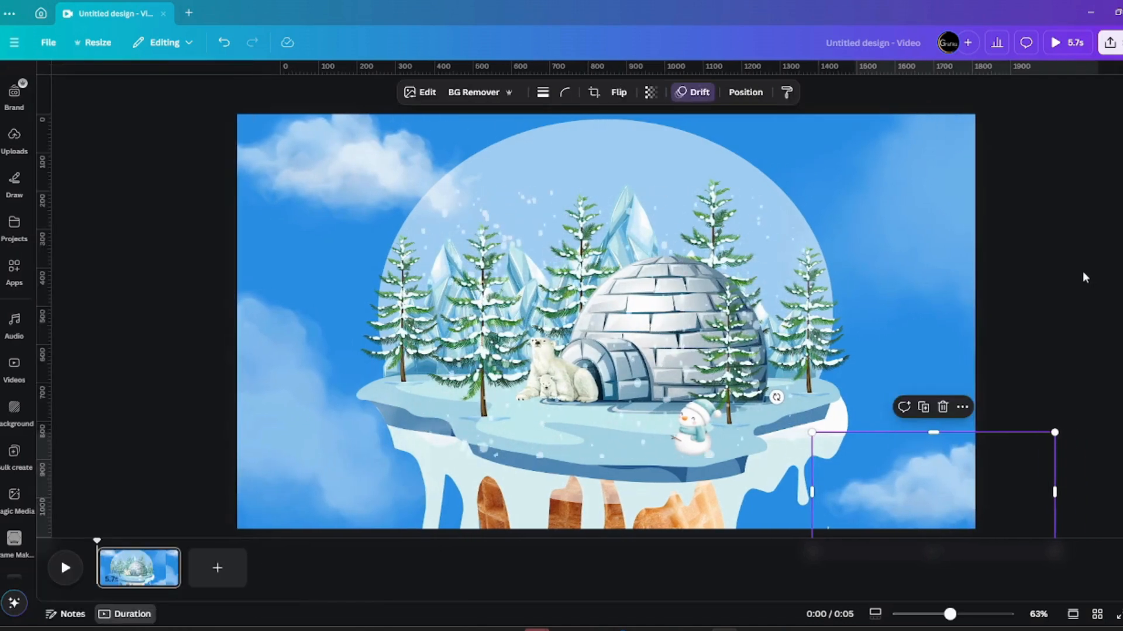
key(Escape)
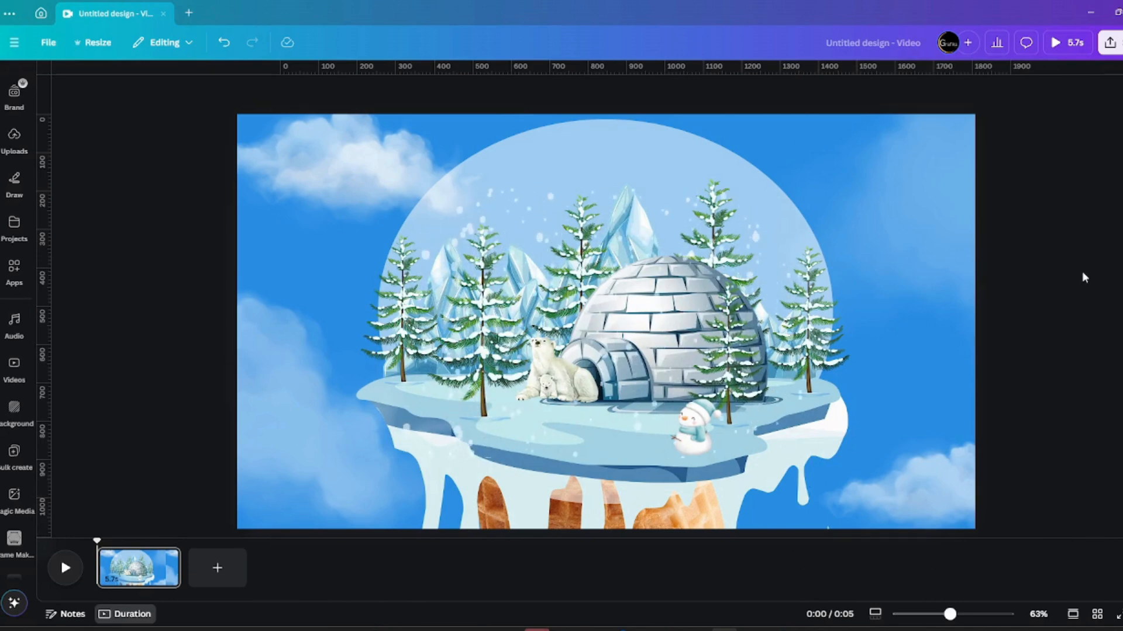
click(1065, 41)
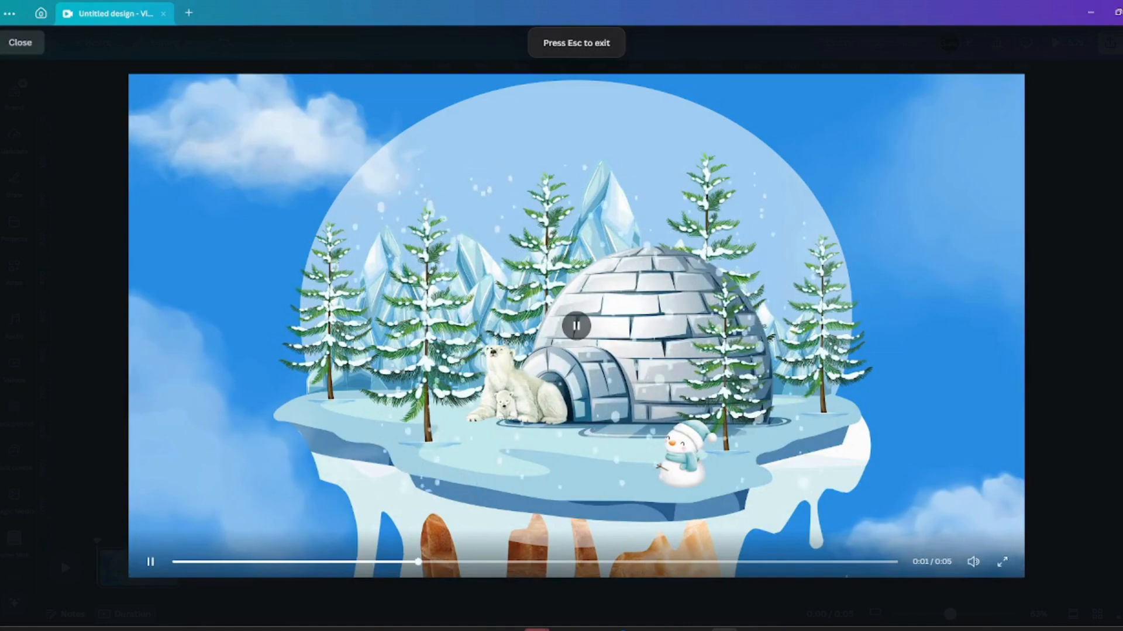